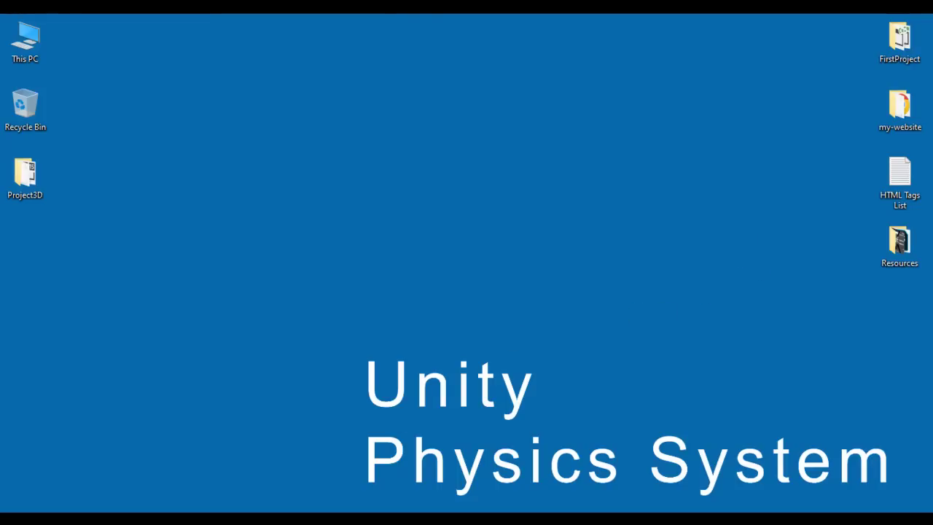
Open the "3. Colliders & Triggers" document in Word and read the collider definition, highlighting its key phrases.
click(156, 477)
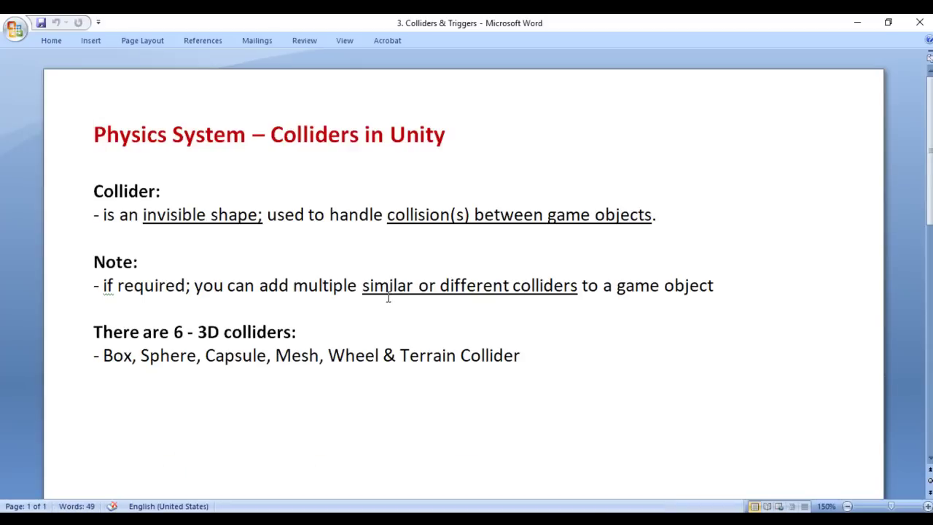
drag(270, 134, 426, 136)
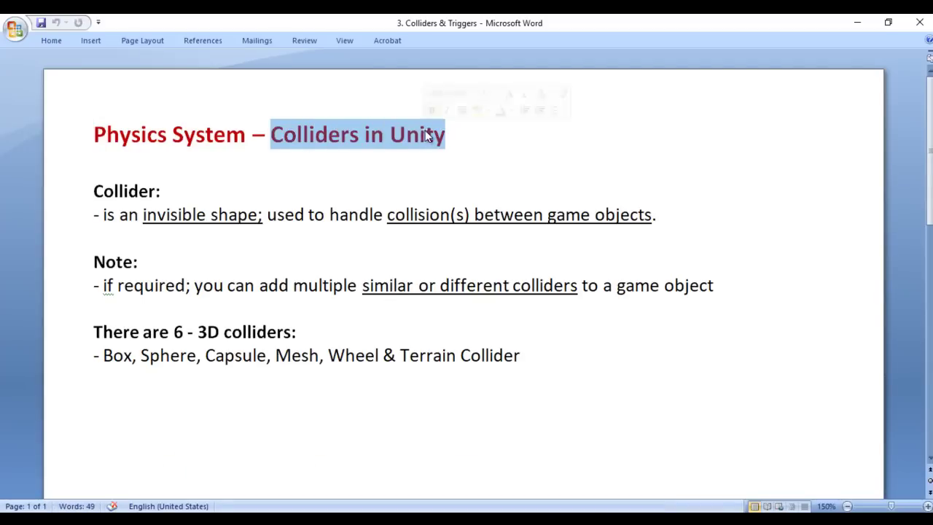
click(94, 193)
drag(93, 191, 239, 217)
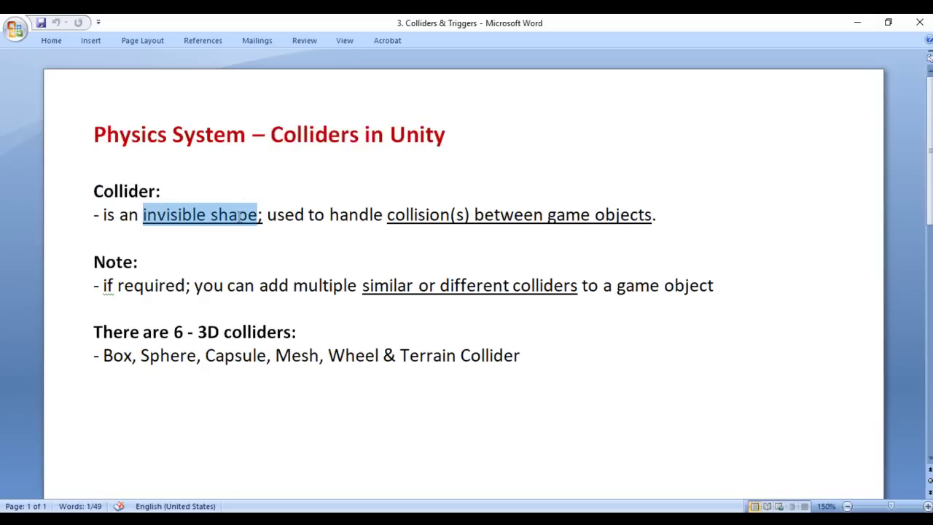
drag(387, 214, 632, 216)
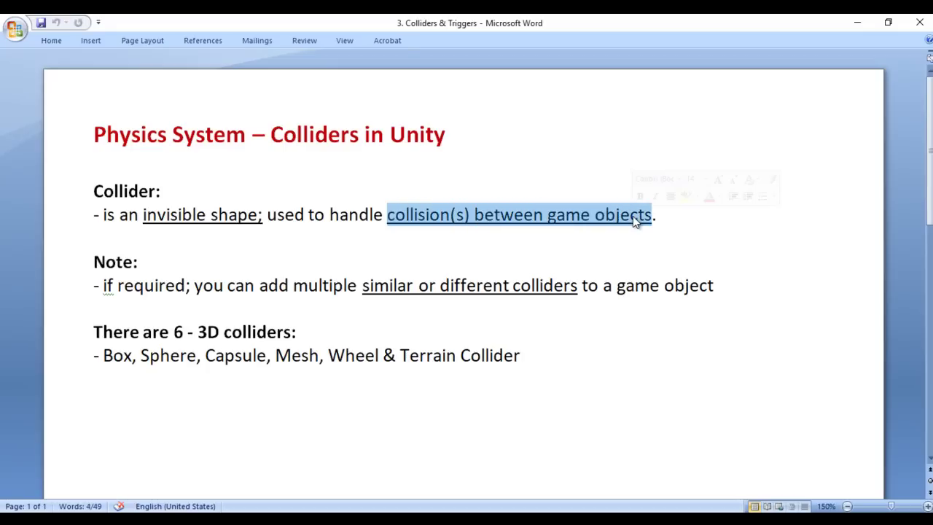
Go through the list of 3D colliders, highlighting Box, Sphere, Capsule, Mesh, Wheel and Terrain Collider in turn.
drag(196, 338, 303, 335)
click(121, 357)
double_click(121, 357)
double_click(168, 357)
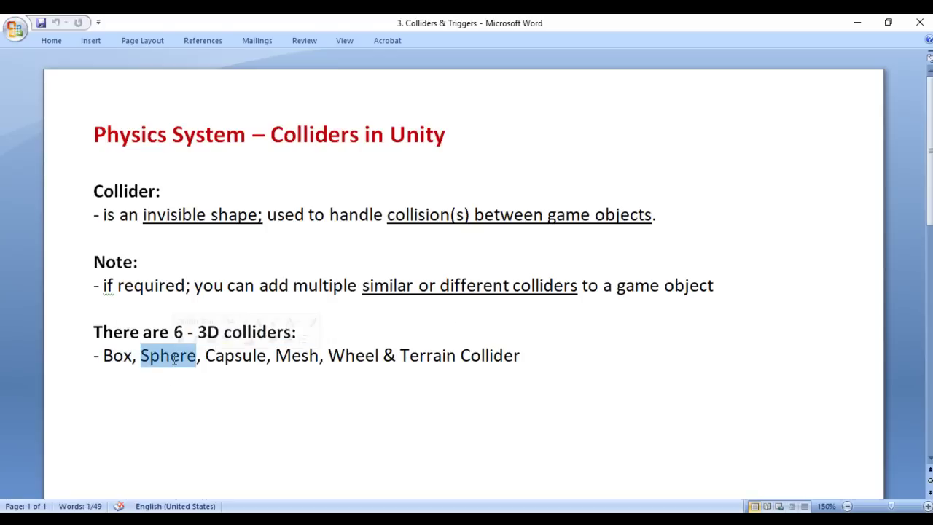
double_click(224, 356)
click(302, 355)
double_click(298, 356)
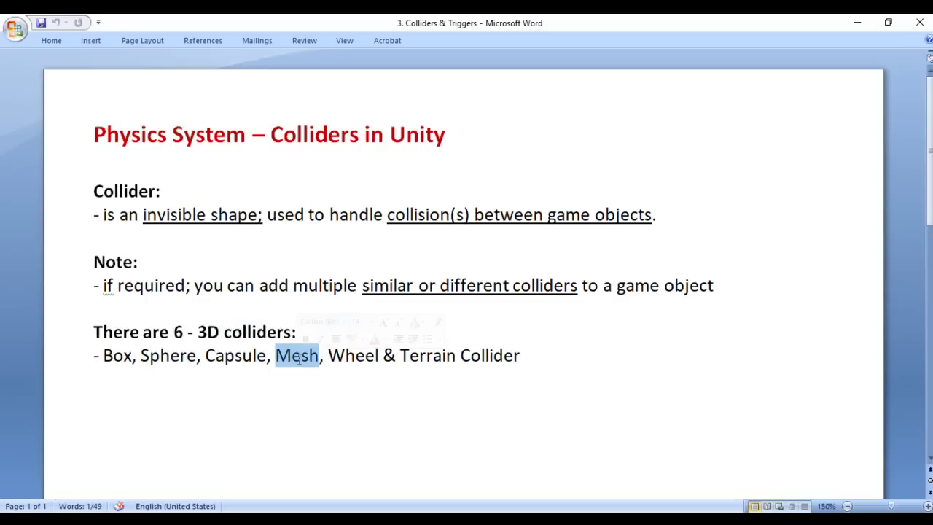
double_click(353, 356)
click(401, 356)
drag(403, 356, 570, 358)
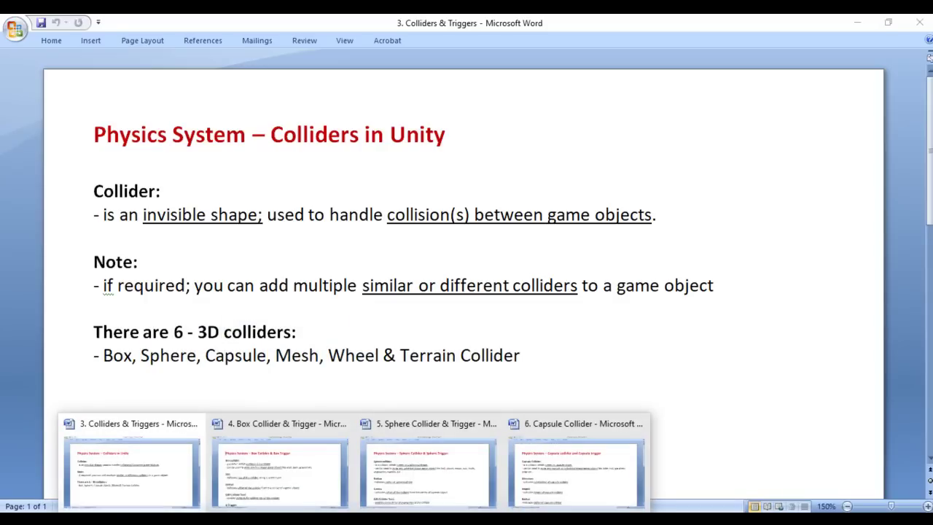
Switch to the "4. Box Collider & Trigger" document and review the box collider's shape and example objects.
click(308, 477)
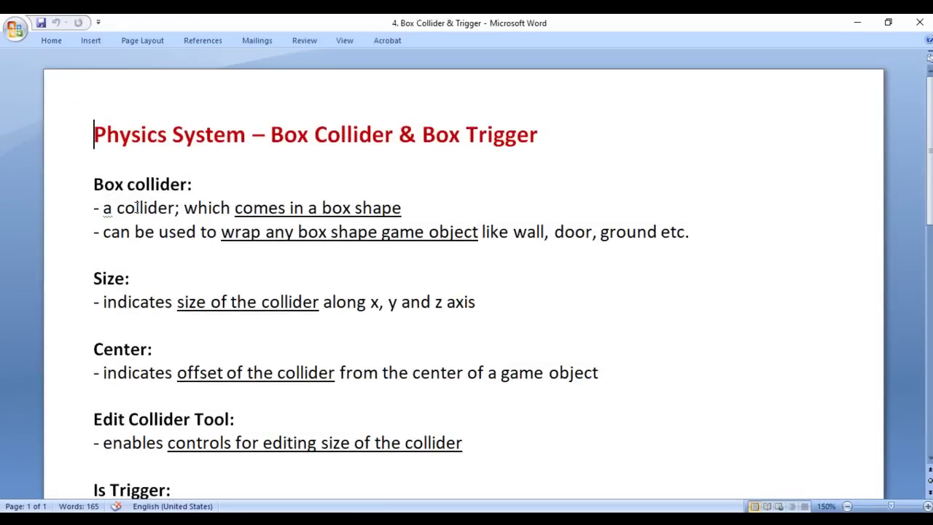
click(322, 209)
drag(337, 207, 416, 209)
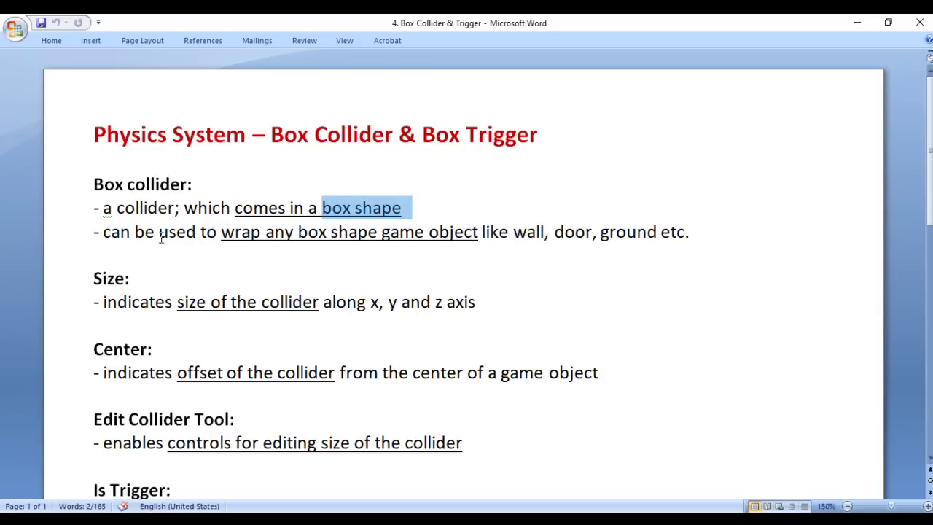
drag(296, 233, 430, 231)
double_click(529, 233)
double_click(572, 234)
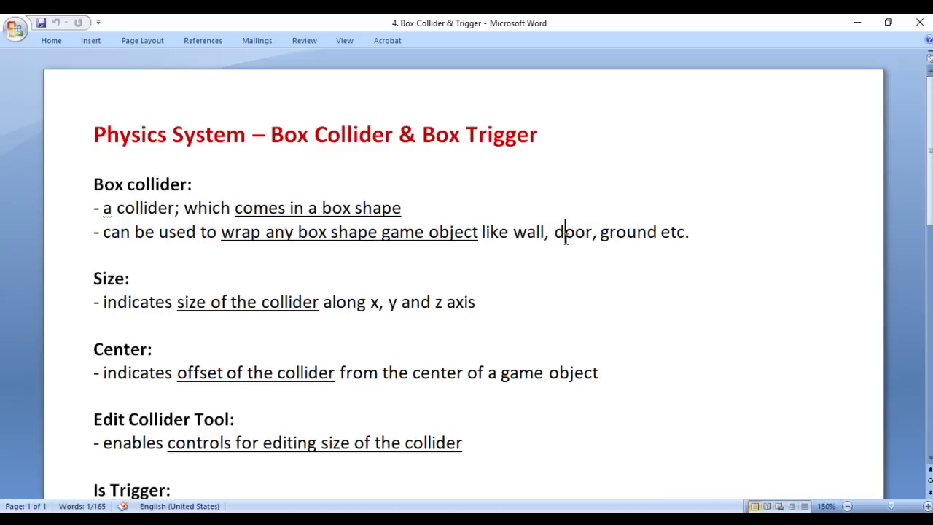
double_click(629, 233)
click(717, 239)
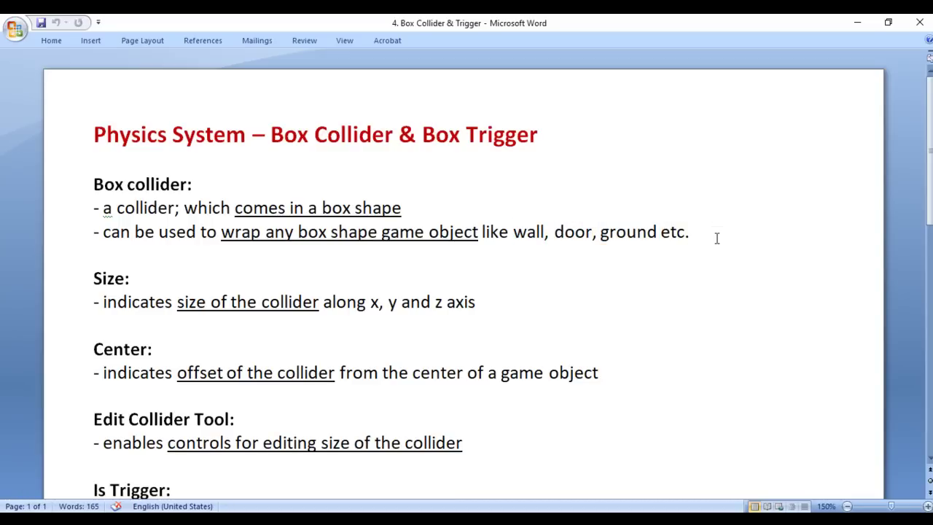
Switch to the "5. Sphere Collider & Trigger" document and review the sphere collider's shape and example objects.
click(422, 479)
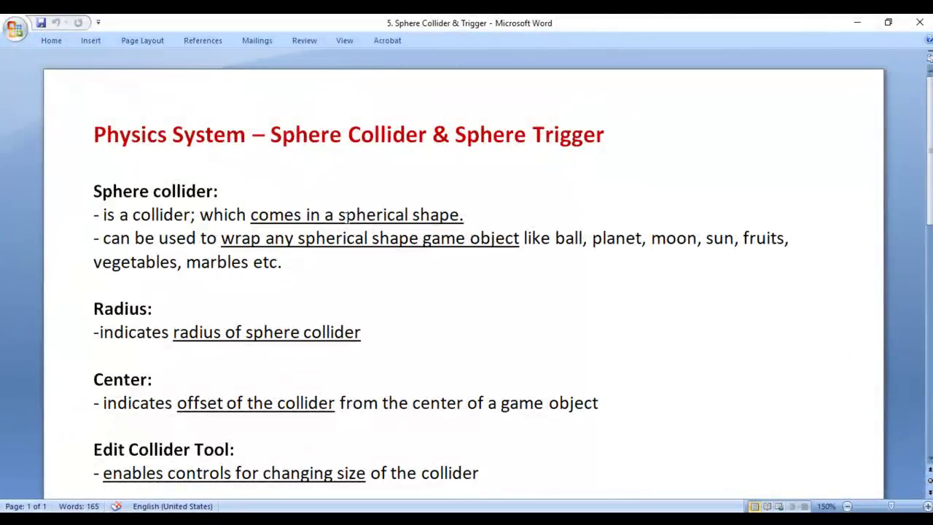
drag(339, 216, 454, 220)
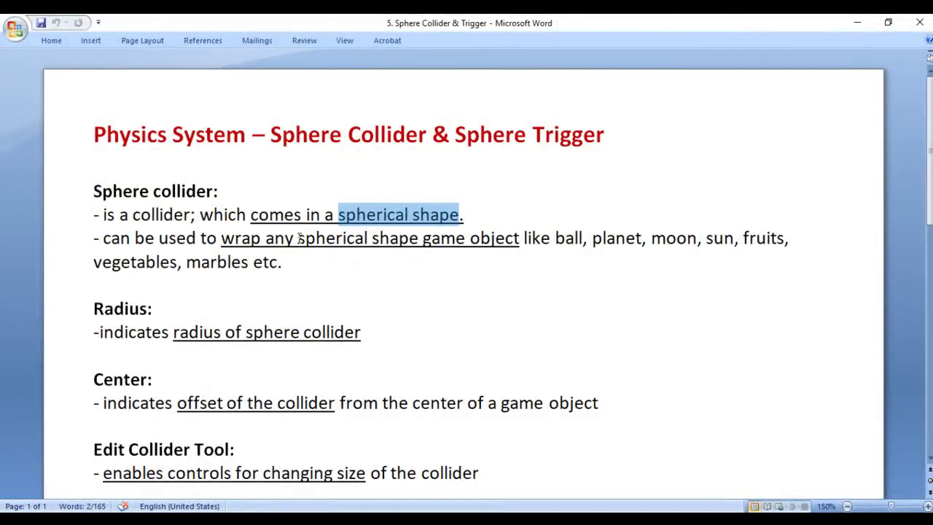
double_click(567, 238)
double_click(617, 240)
double_click(674, 240)
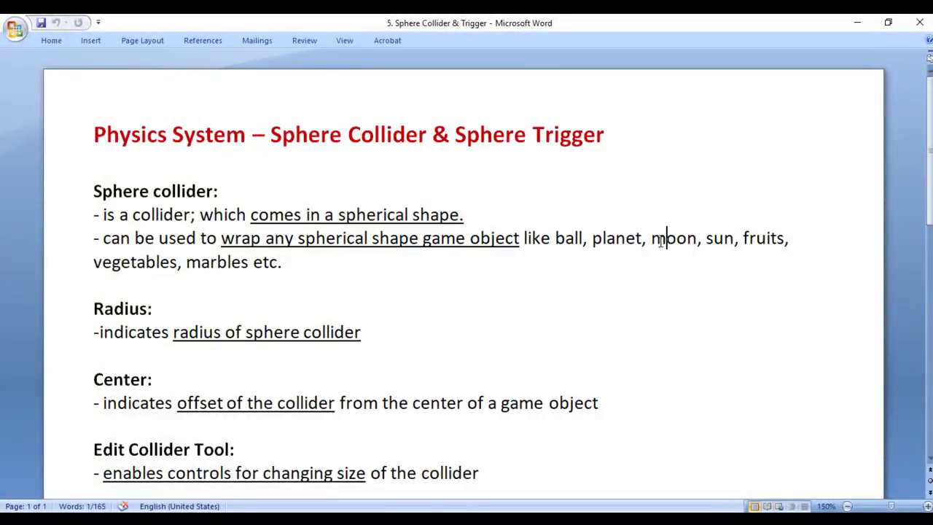
double_click(709, 241)
double_click(761, 239)
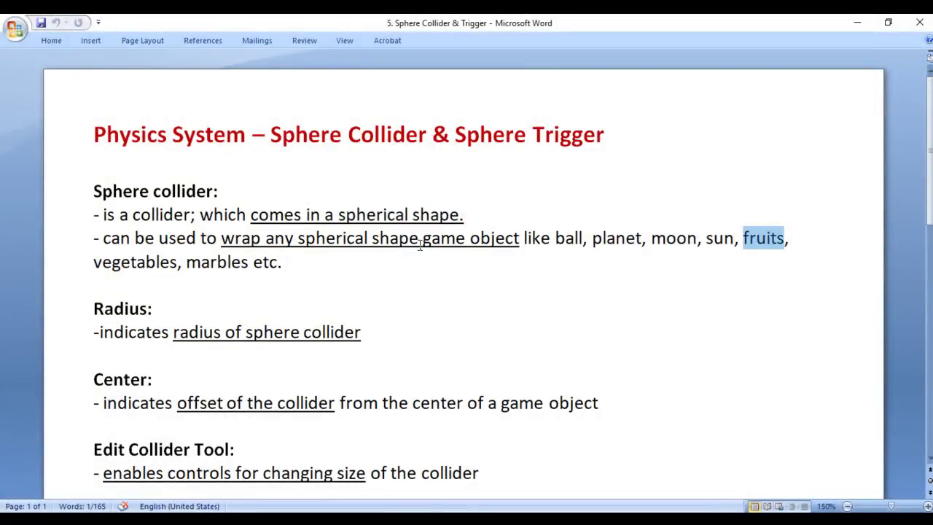
double_click(145, 262)
double_click(215, 261)
click(282, 262)
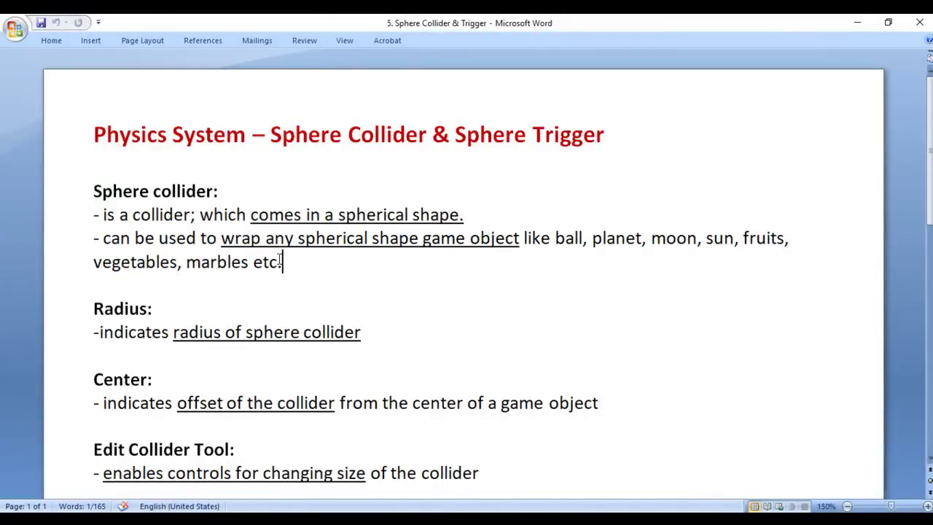
Switch to the "6. Capsule Collider" document and review the capsule collider's definition, shape and example objects.
mouse_move(359, 510)
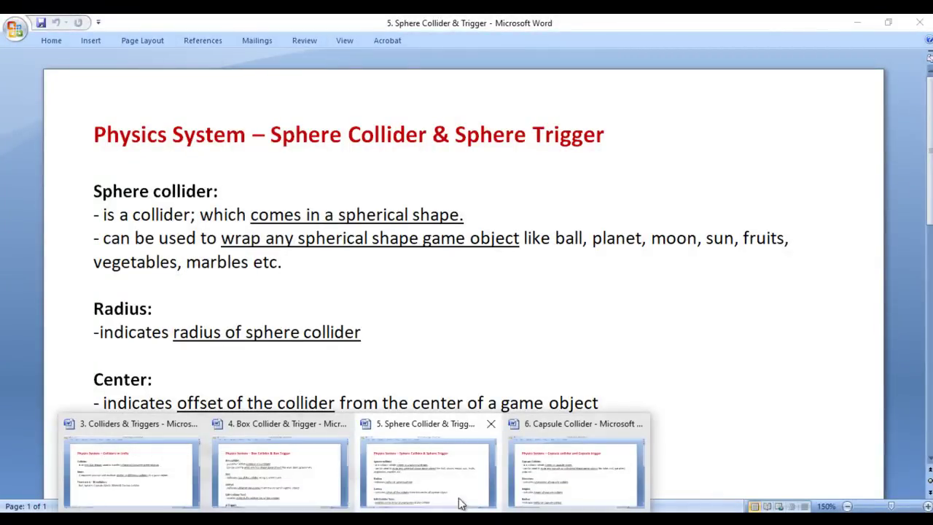
click(599, 481)
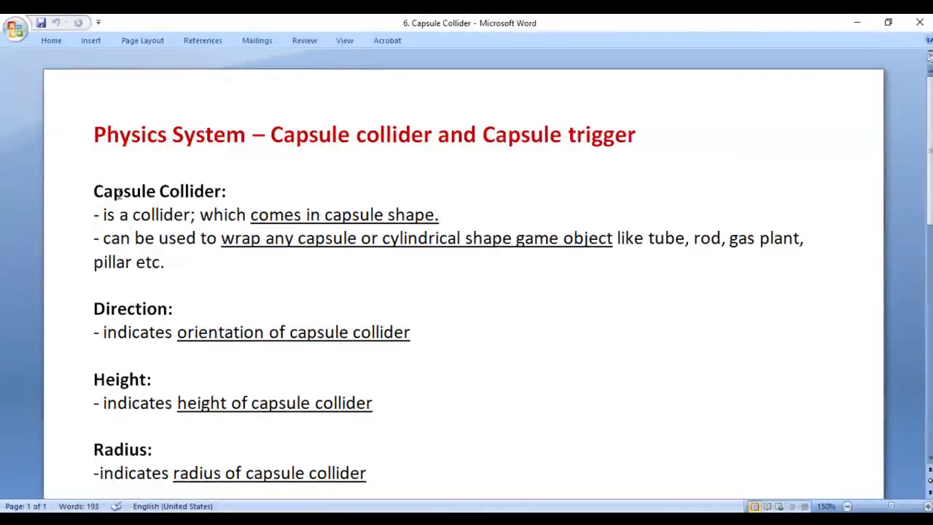
drag(93, 191, 309, 196)
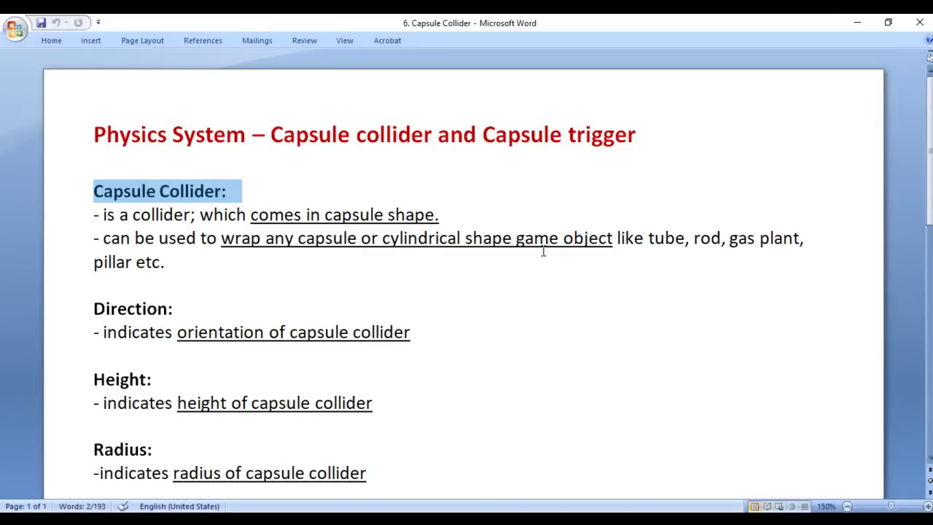
double_click(666, 242)
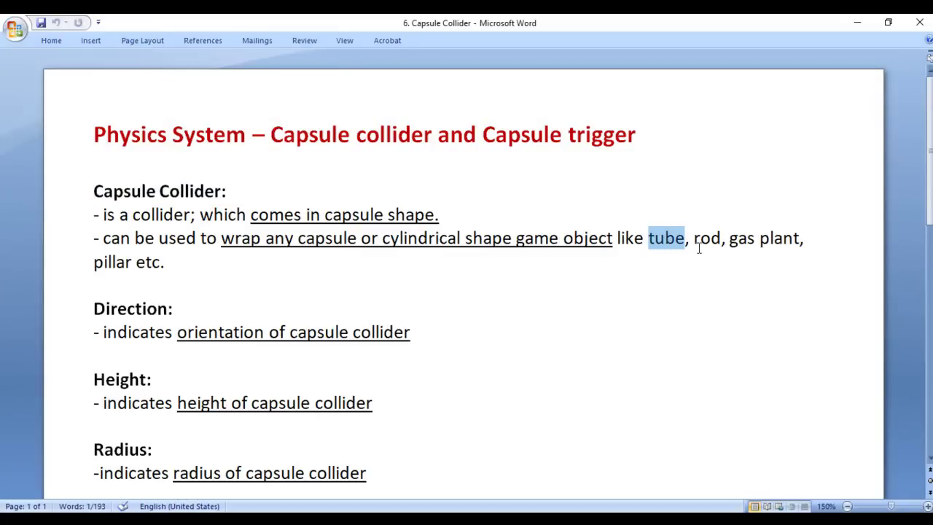
double_click(704, 243)
drag(730, 241, 799, 240)
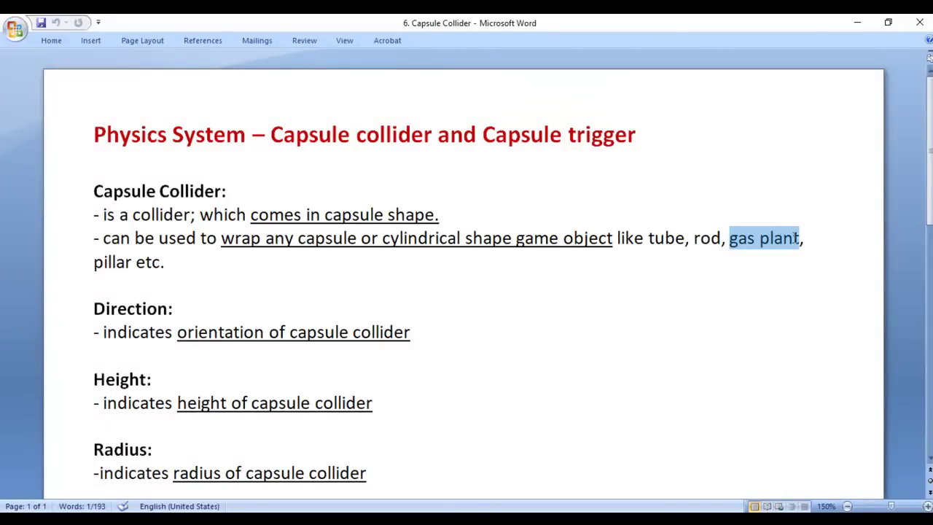
click(80, 263)
click(214, 260)
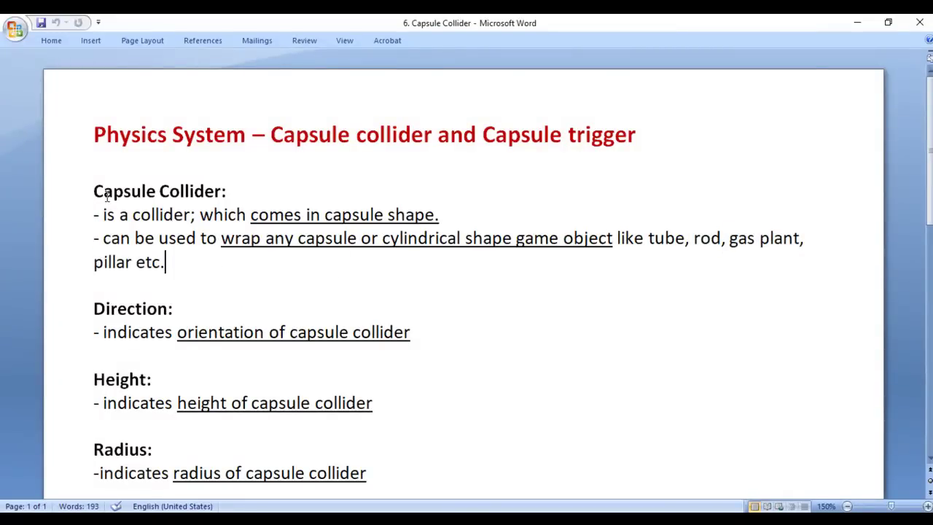
click(326, 215)
drag(325, 216, 438, 215)
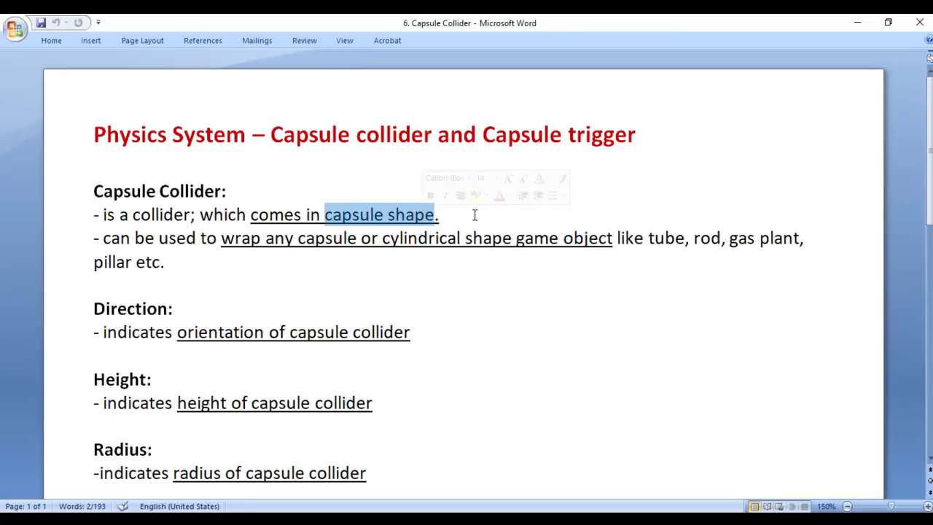
click(440, 215)
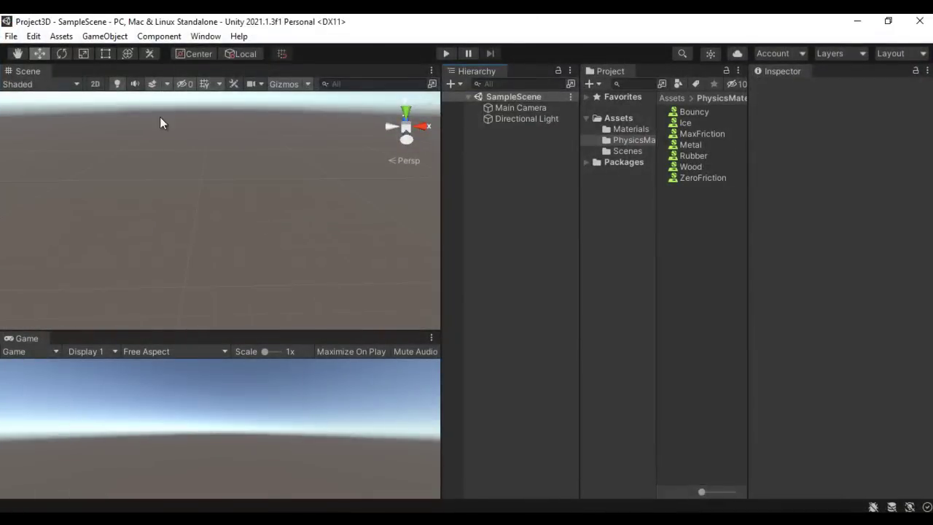
Create a 3D Capsule object in SampleScene, reset its Transform, and frame it in the Scene view.
click(95, 36)
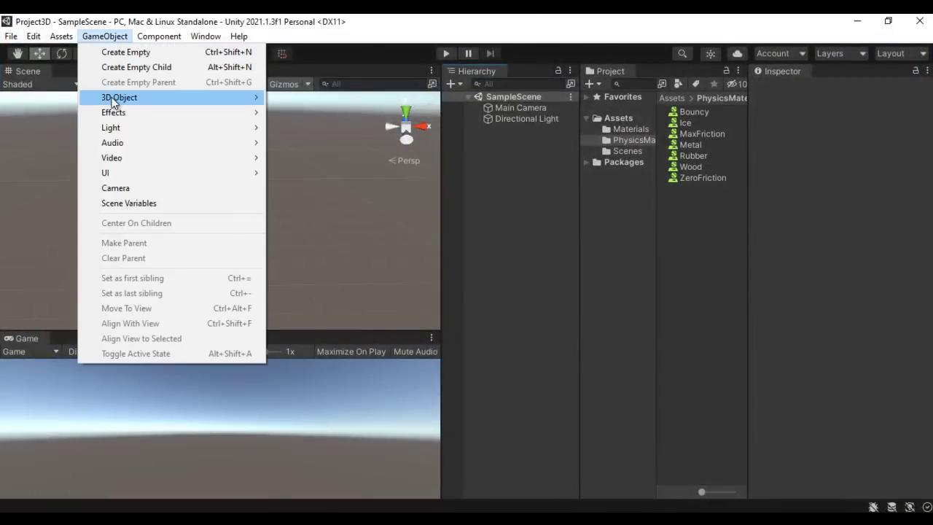
mouse_move(113, 102)
click(315, 127)
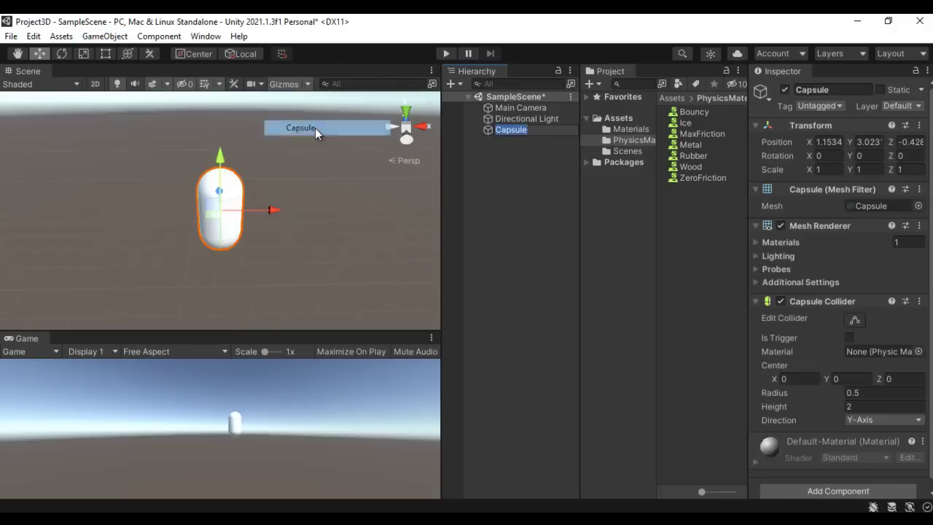
right_click(905, 131)
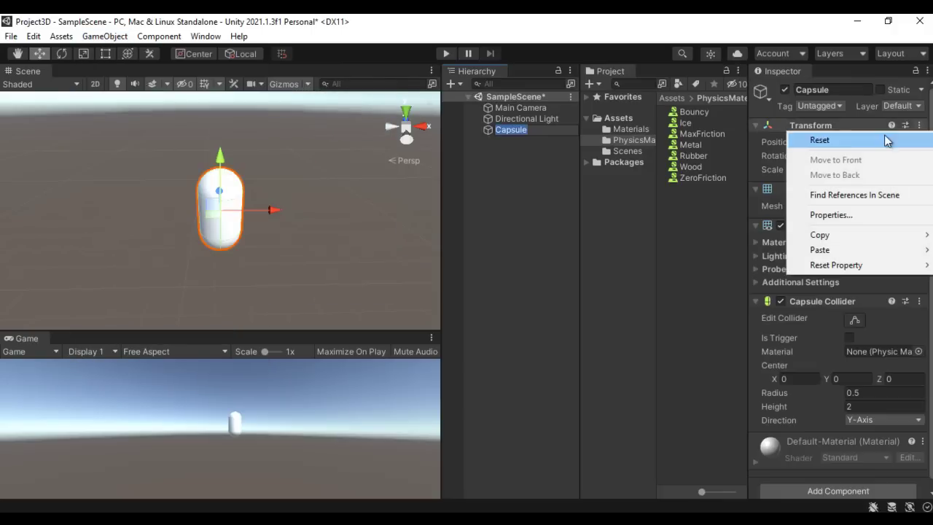
click(819, 139)
key(f)
alt+drag(365, 242, 250, 226)
scroll(306, 220, down, 3)
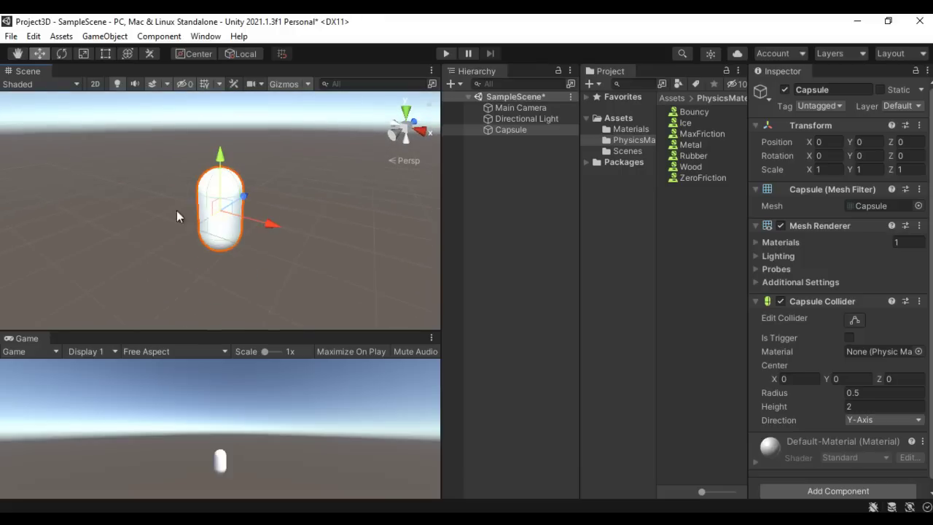
Create a 3D Cylinder object and move it along the X axis to about 1.79, beside the capsule.
click(519, 131)
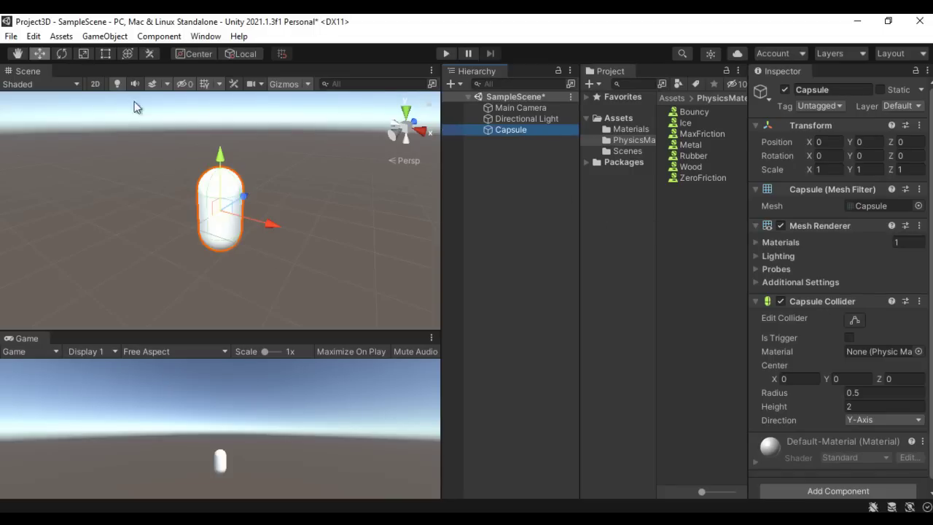
click(106, 36)
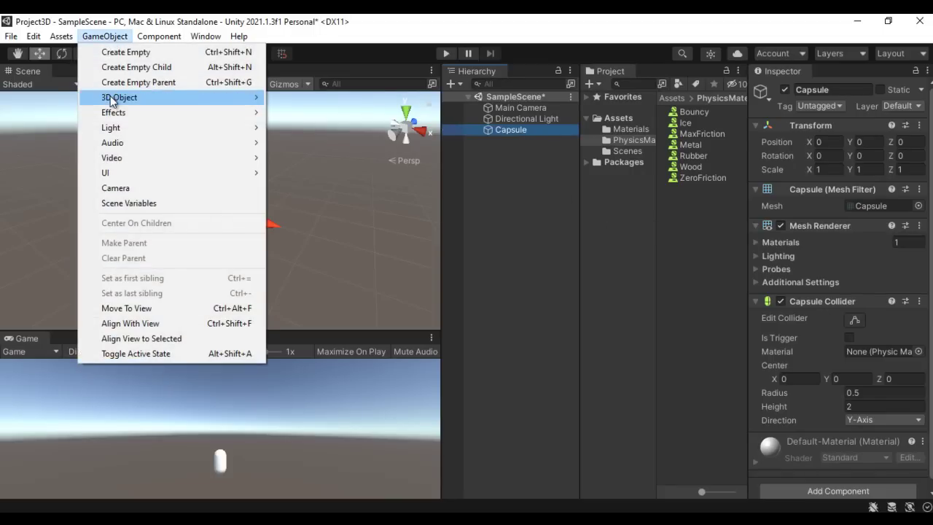
mouse_move(110, 97)
click(330, 146)
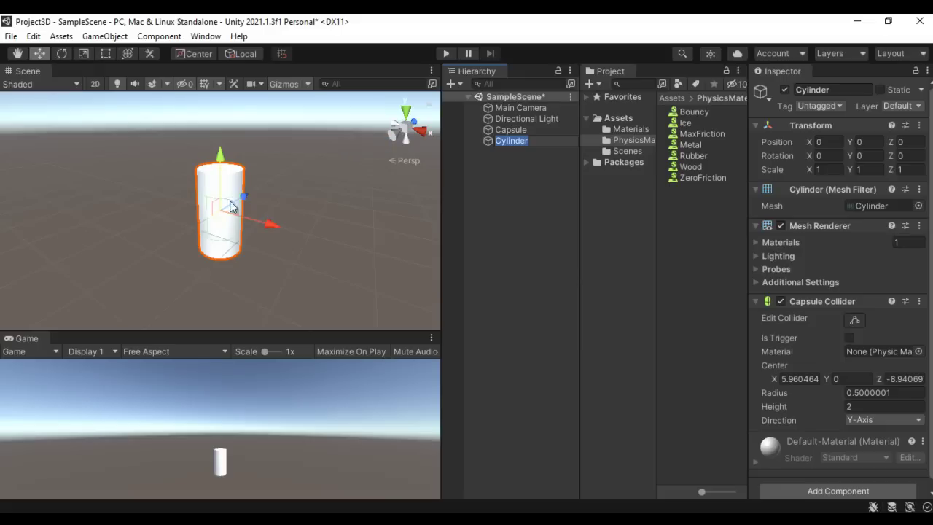
drag(268, 225, 357, 244)
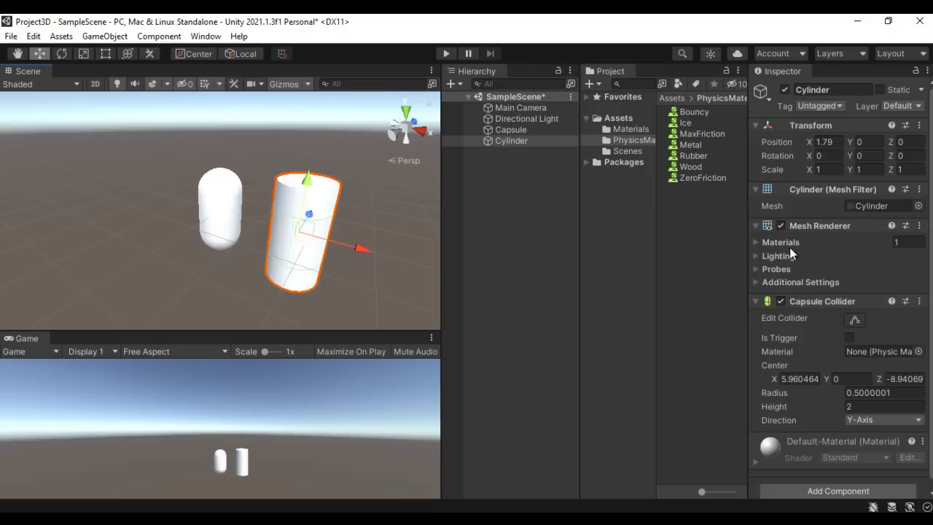
Temporarily disable the cylinder's Mesh Renderer to inspect its Capsule Collider outline, then re-enable it and select the capsule.
click(781, 226)
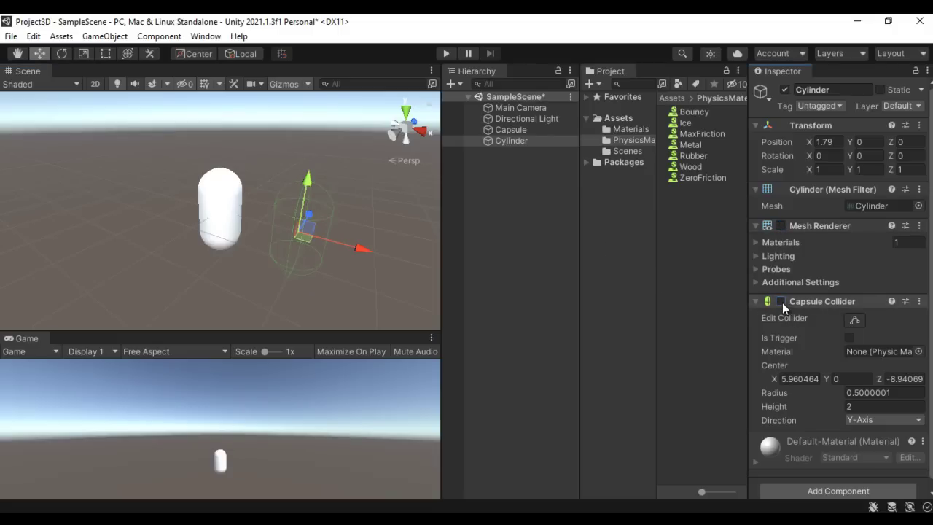
click(780, 227)
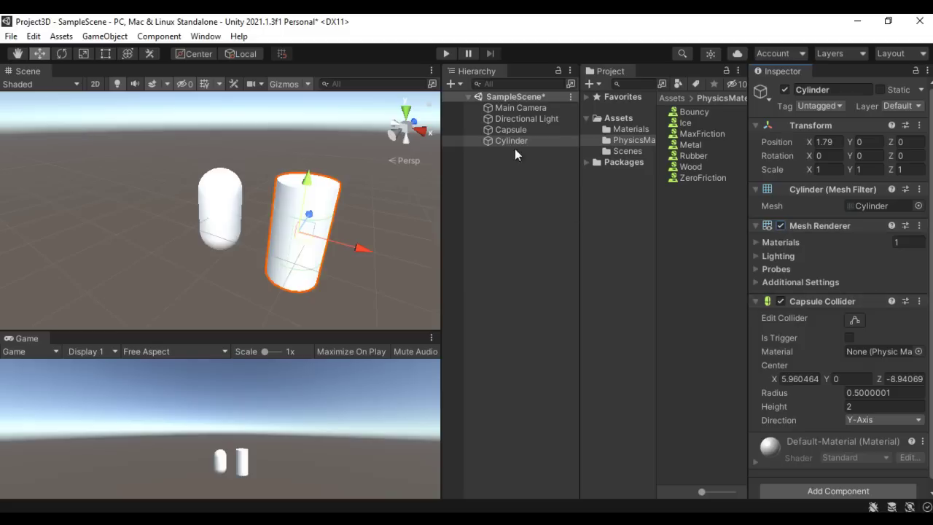
click(513, 130)
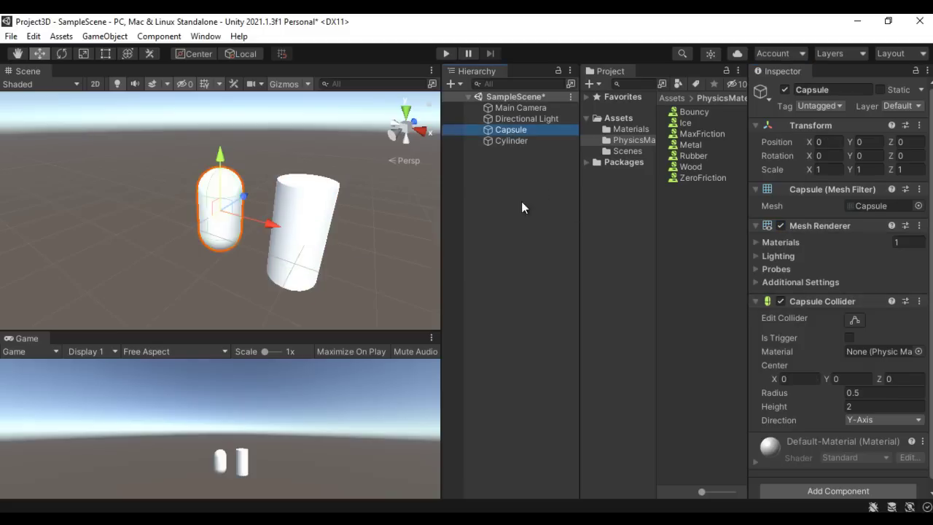
Delete the cylinder from SampleScene and select the capsule.
click(511, 142)
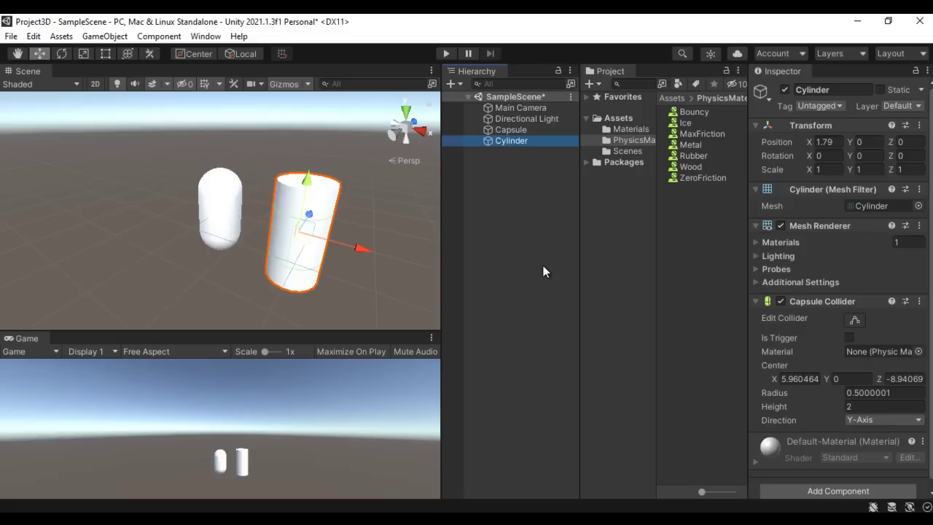
key(Delete)
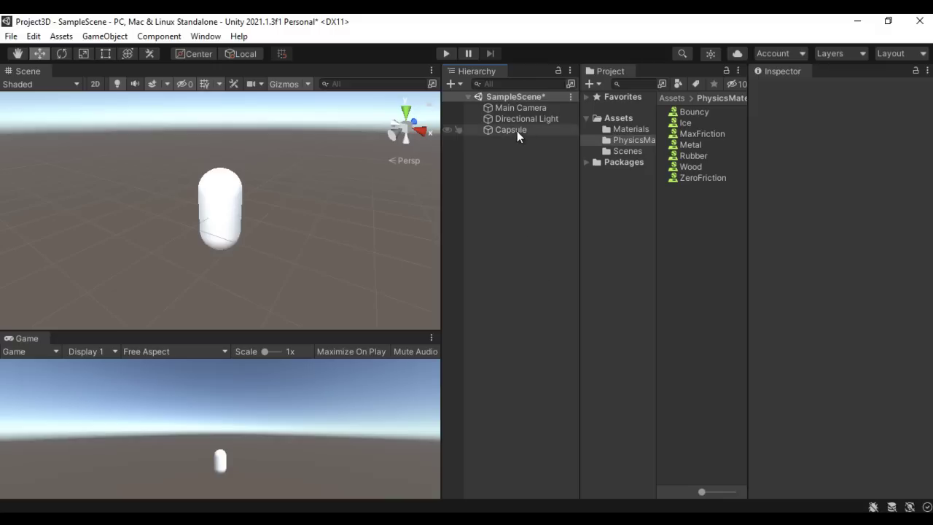
click(518, 131)
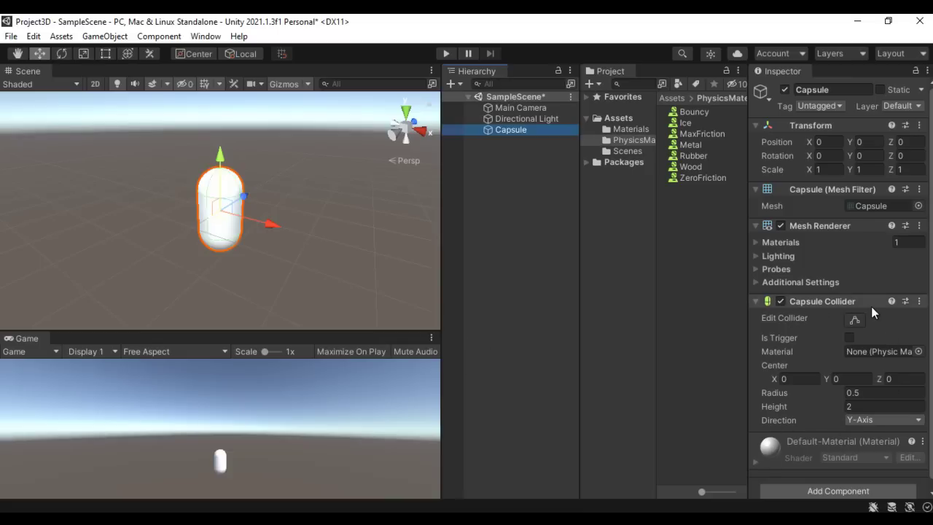
Switch to the "6. Capsule Collider" document, review the Direction definition, and return to Unity.
click(567, 465)
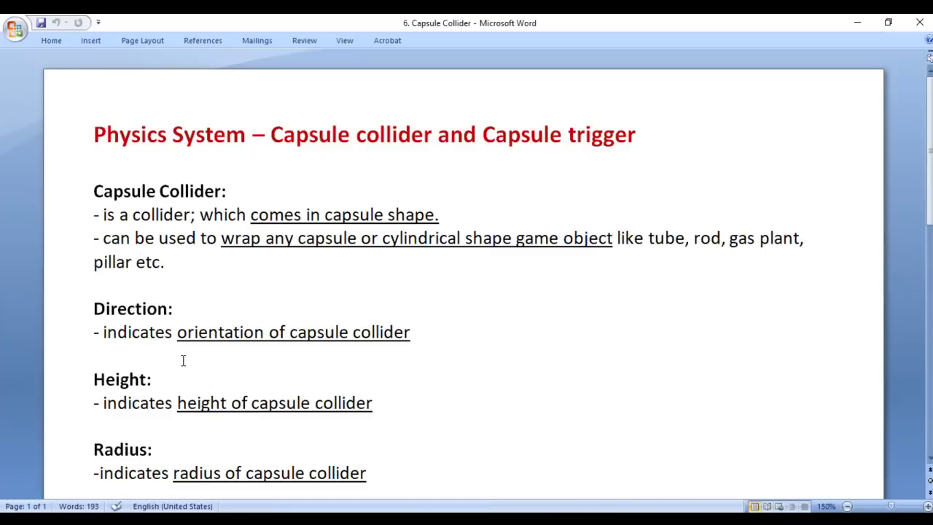
drag(93, 308, 382, 333)
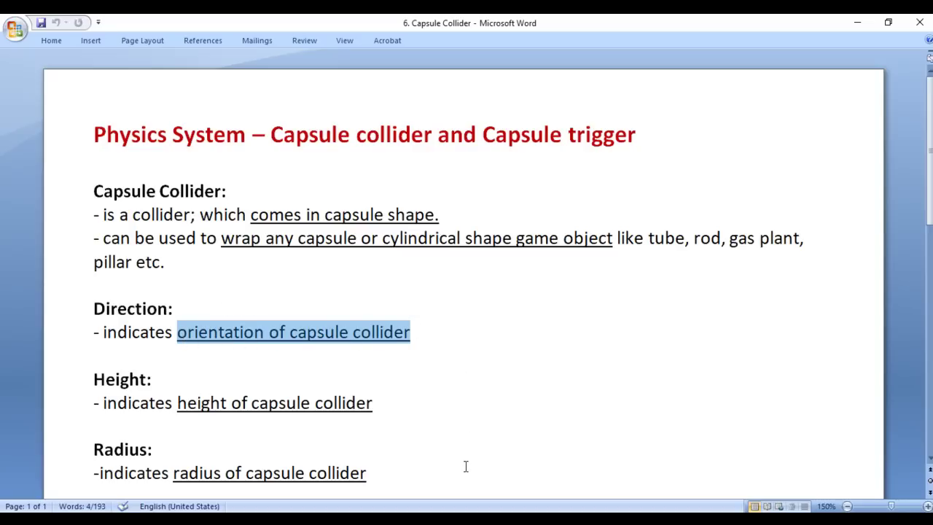
key(alt+Tab)
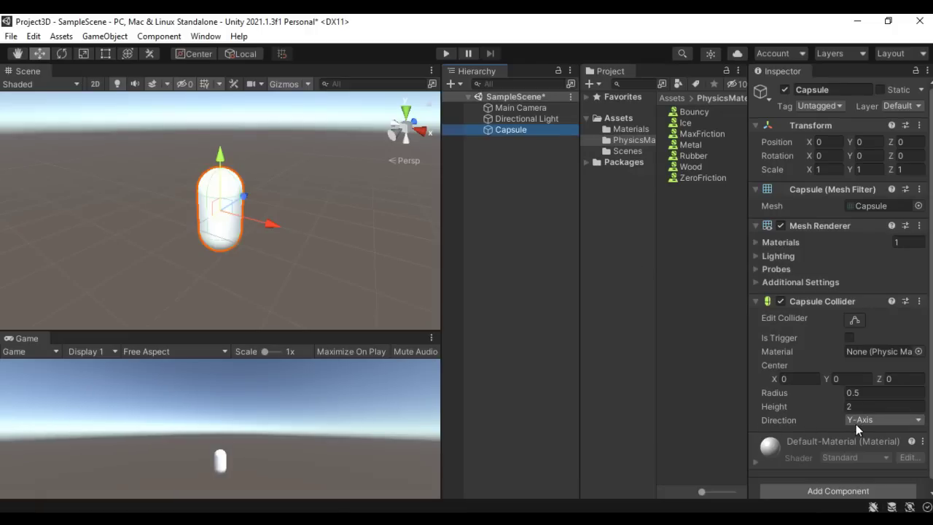
Try the Capsule Collider's direction on X-Axis and Z-Axis, inspecting the outline each time, and set it back to Y-Axis.
click(891, 420)
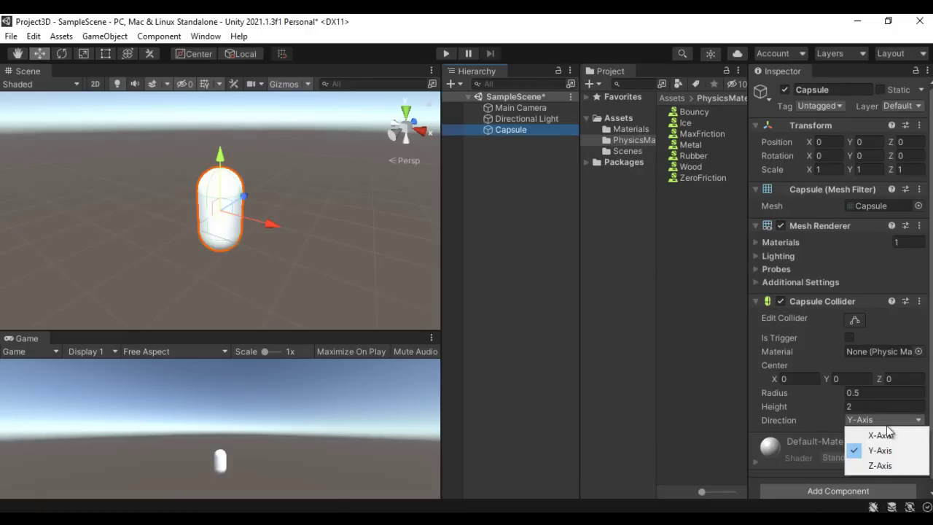
click(881, 436)
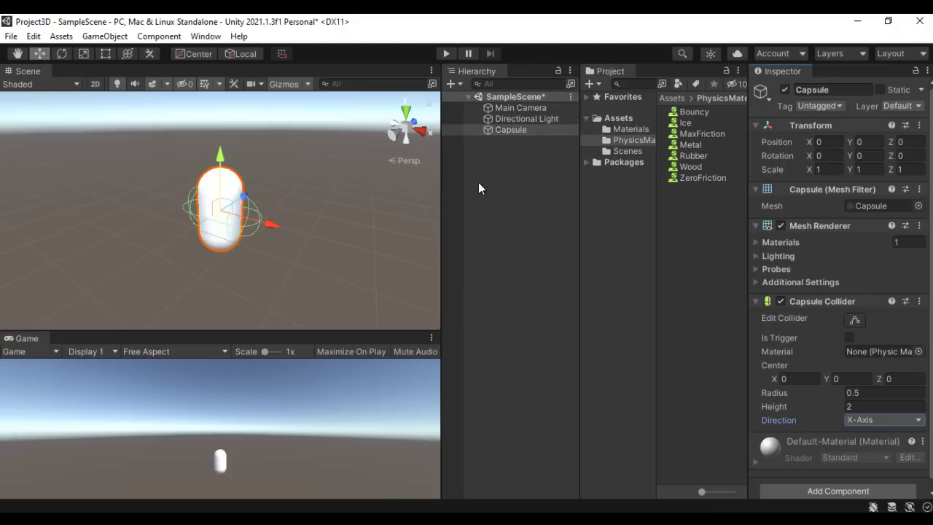
alt+drag(188, 279, 258, 264)
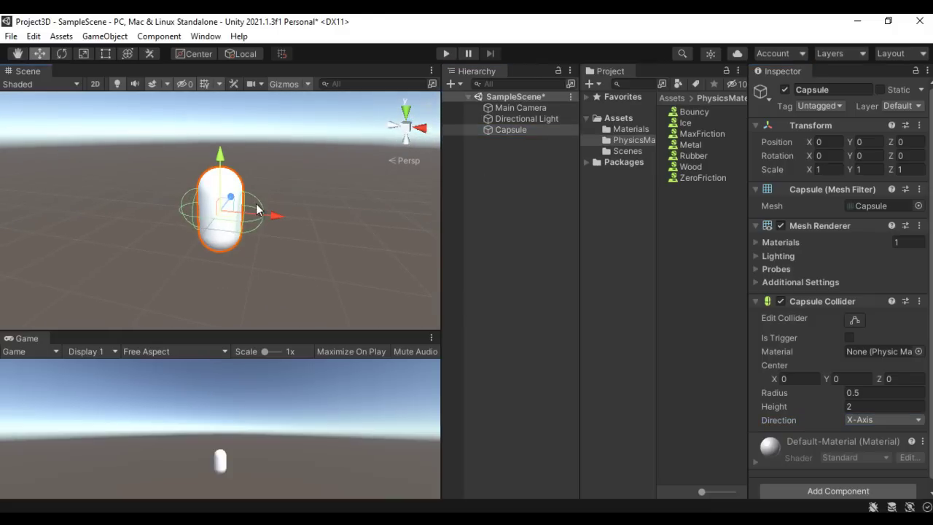
click(911, 421)
click(901, 473)
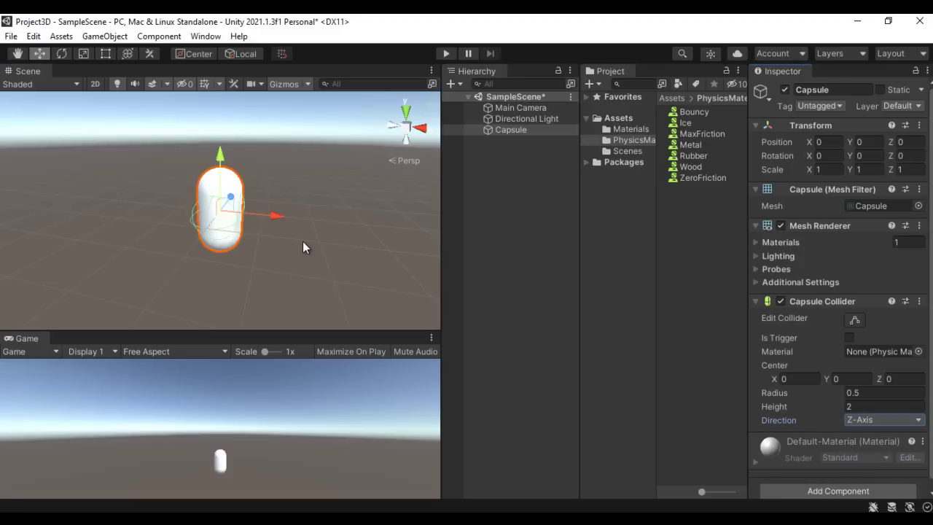
alt+drag(320, 251, 137, 250)
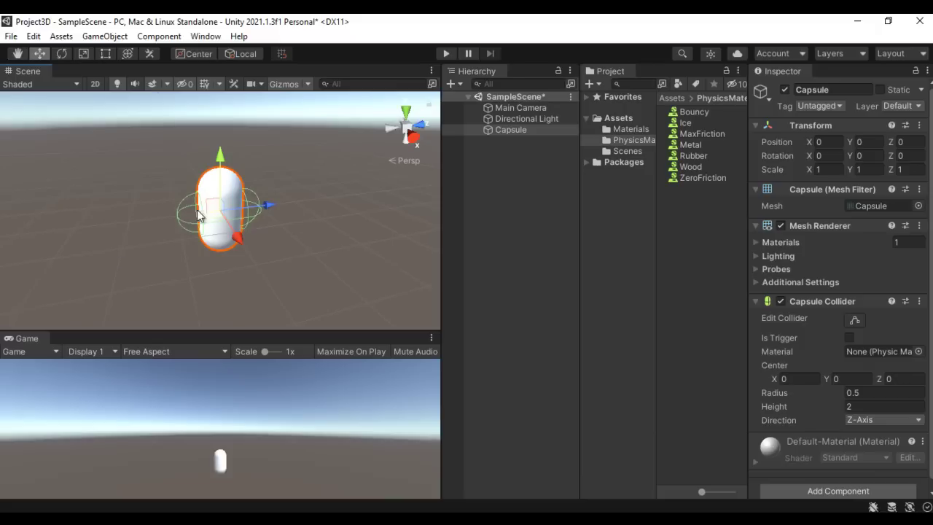
click(919, 421)
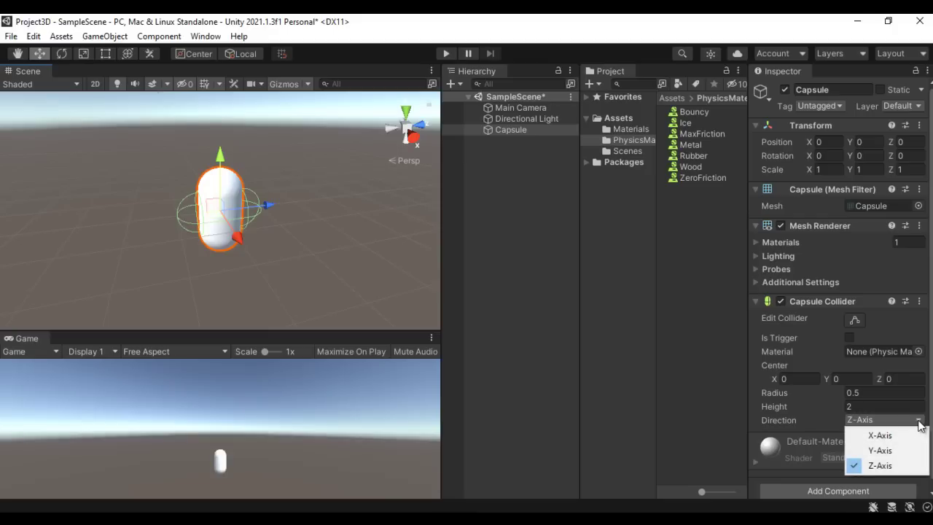
click(878, 451)
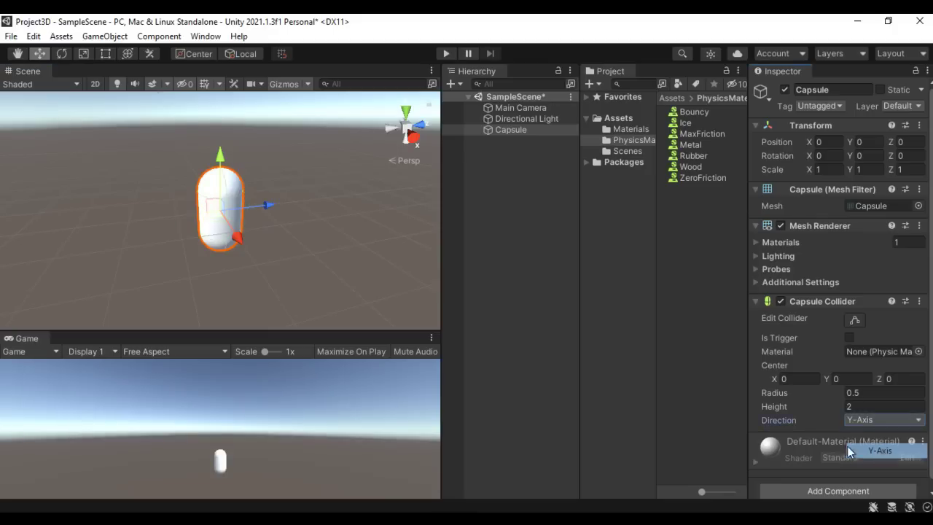
Review the Height definition in the "6. Capsule Collider" document, and increase the Capsule Collider's height to 8.08 in Unity.
mouse_move(353, 519)
click(583, 459)
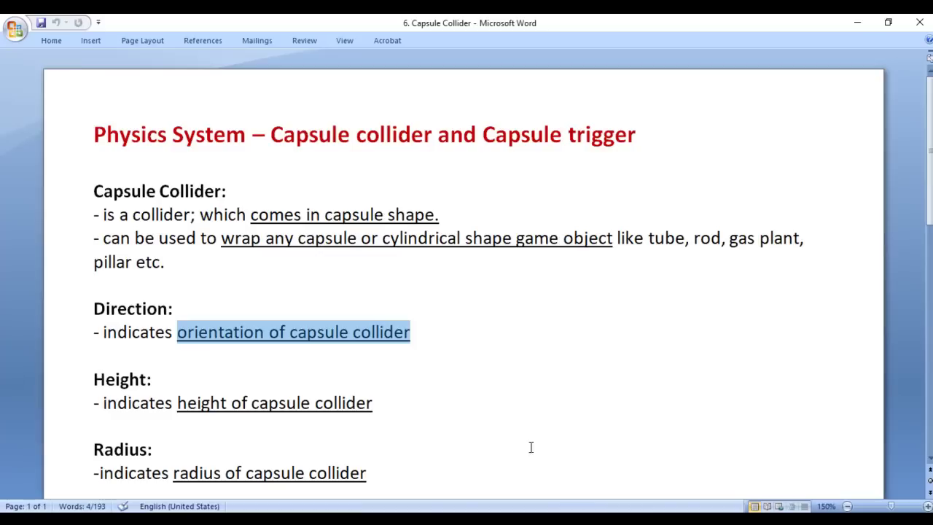
drag(95, 379, 385, 403)
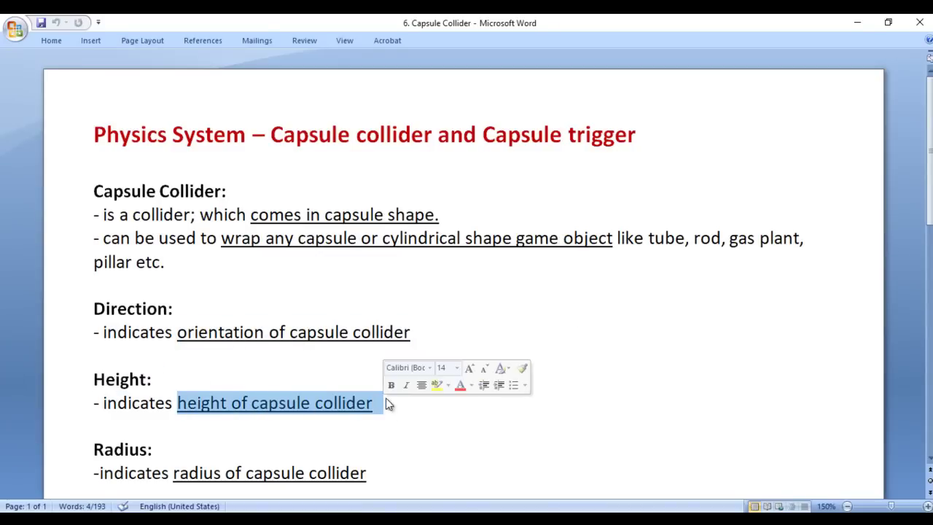
key(alt+Tab)
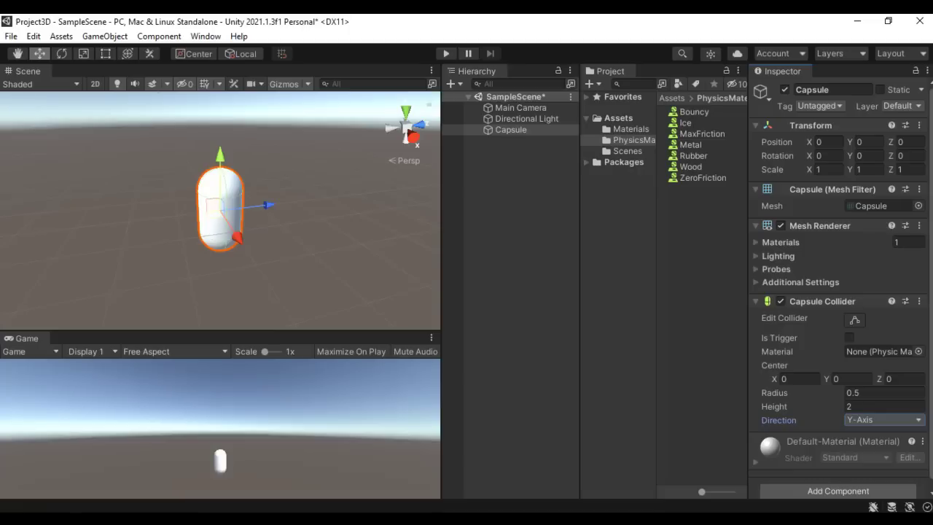
drag(778, 408, 879, 405)
scroll(353, 249, down, 5)
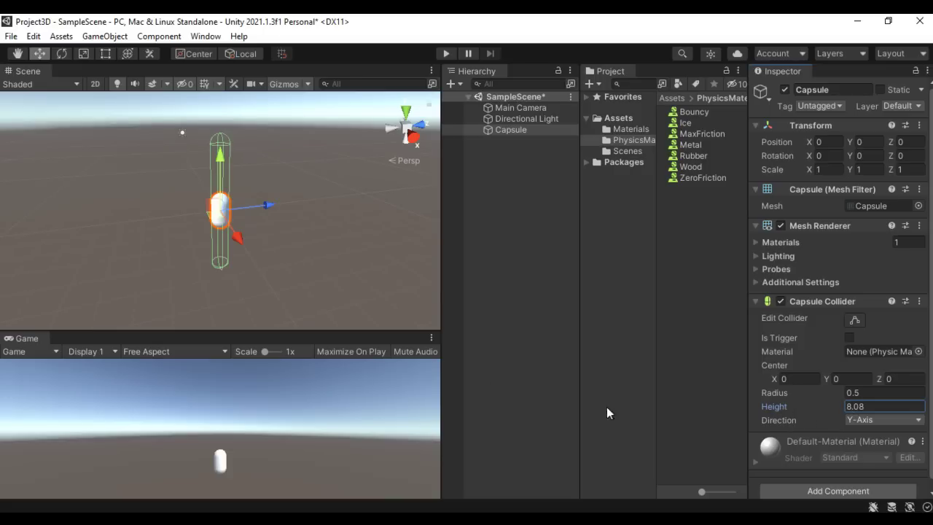
Review the document's Radius definition, try a Capsule Collider radius of 0.88 in Unity, and reset the collider component to its defaults.
click(550, 476)
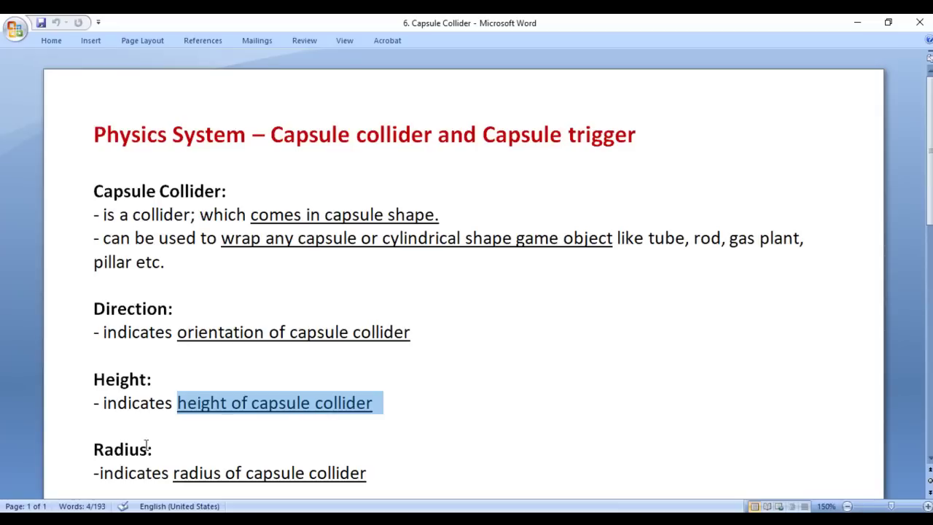
drag(92, 450, 368, 474)
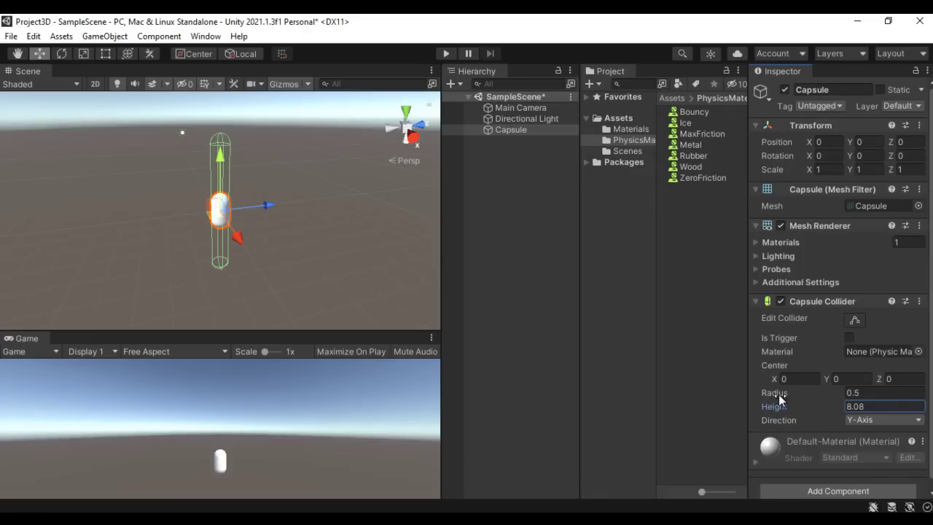
mouse_move(773, 393)
mouse_down()
mouse_move(805, 388)
mouse_move(782, 391)
mouse_up()
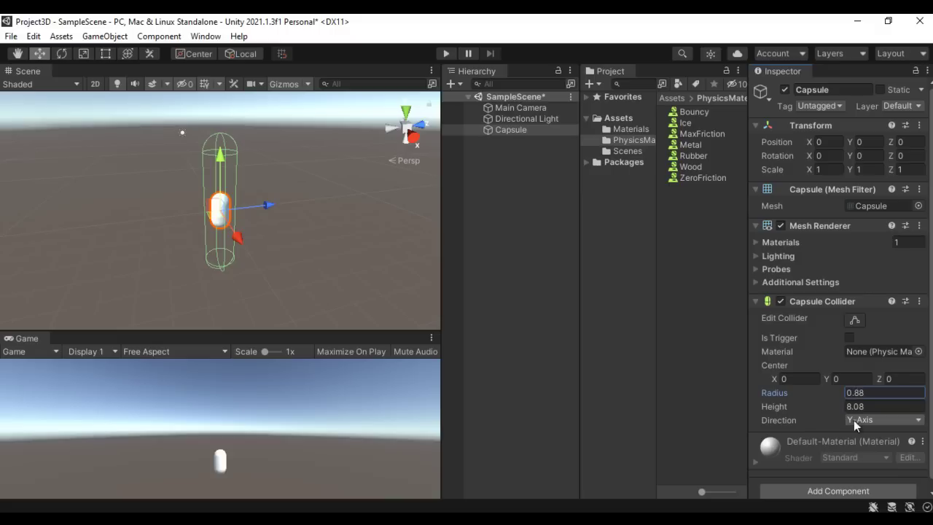
click(918, 303)
click(860, 319)
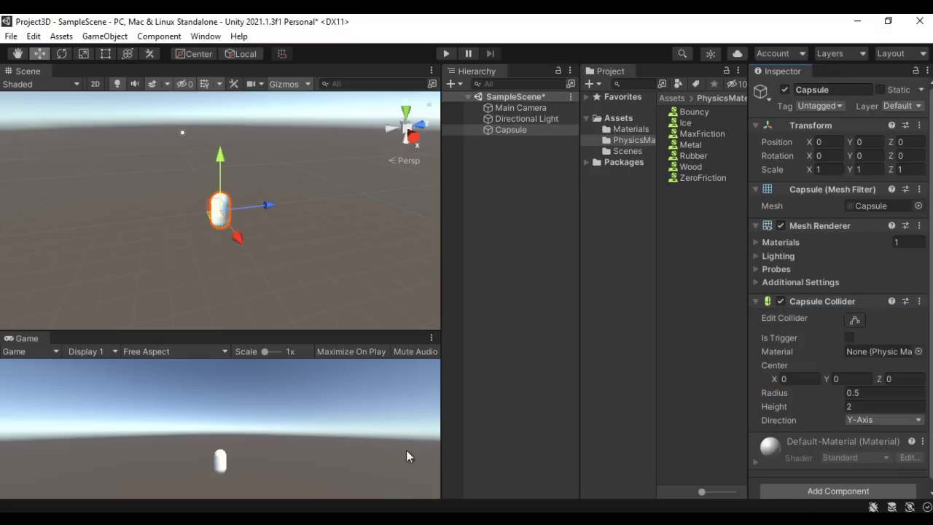
Switch to the "6. Capsule Collider" document, review the Center definition about the collider's offset, and return to Unity.
mouse_move(354, 519)
click(579, 474)
scroll(520, 367, down, 5)
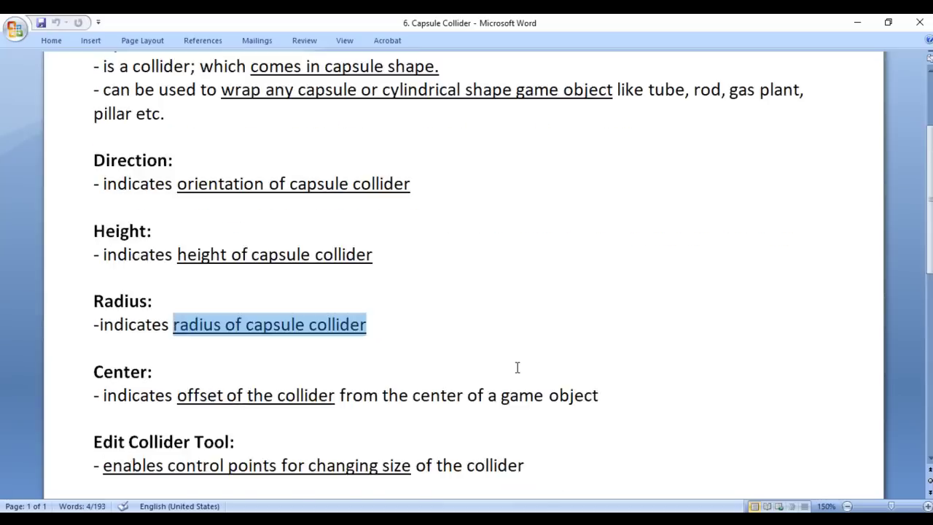
click(95, 272)
drag(95, 273, 306, 296)
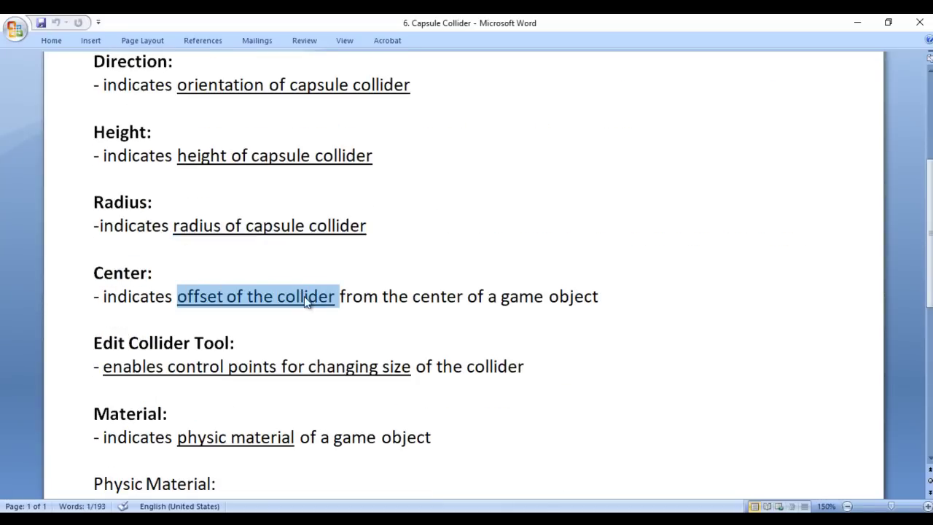
drag(412, 299, 591, 300)
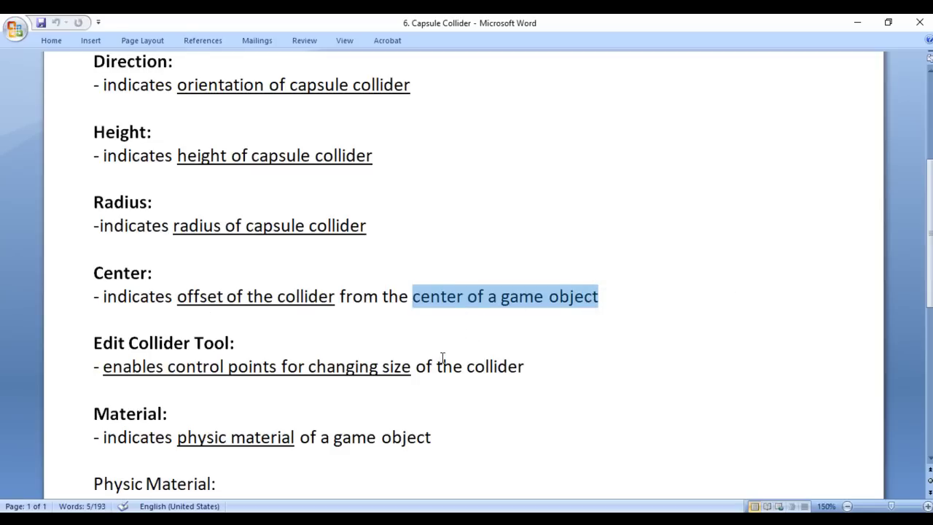
key(alt+Tab)
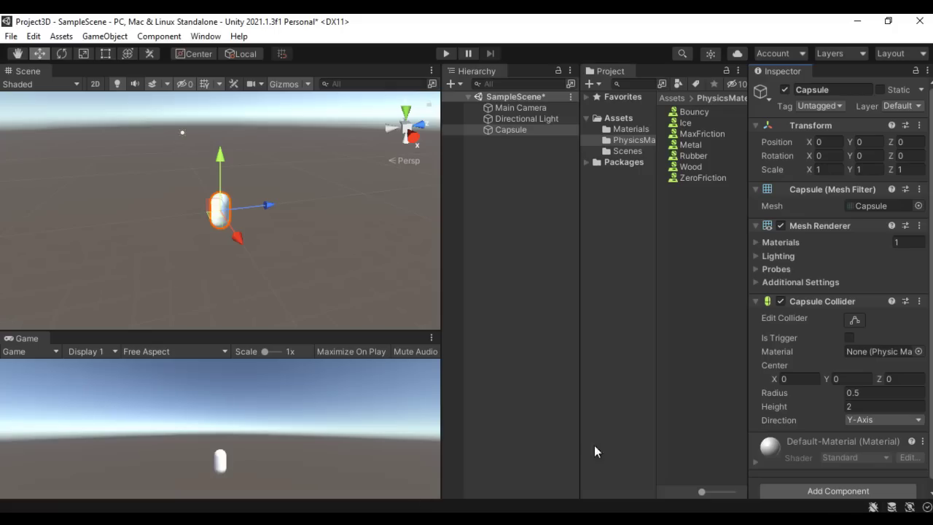
Offset the Capsule Collider's center to X -1.13, Y 0.39, Z 1.23, and set all three center values back to 0.
drag(771, 379, 914, 397)
click(793, 379)
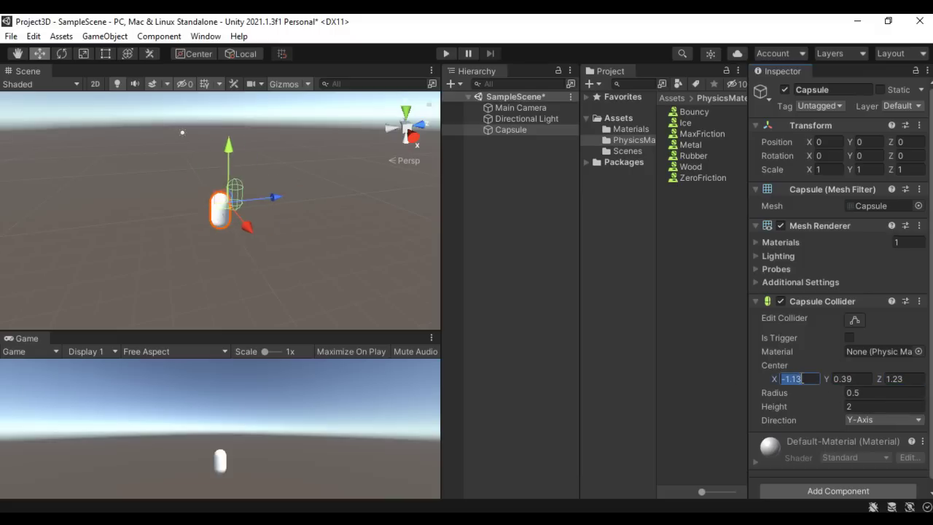
text(0)
click(850, 379)
text(0)
click(889, 379)
text(0)
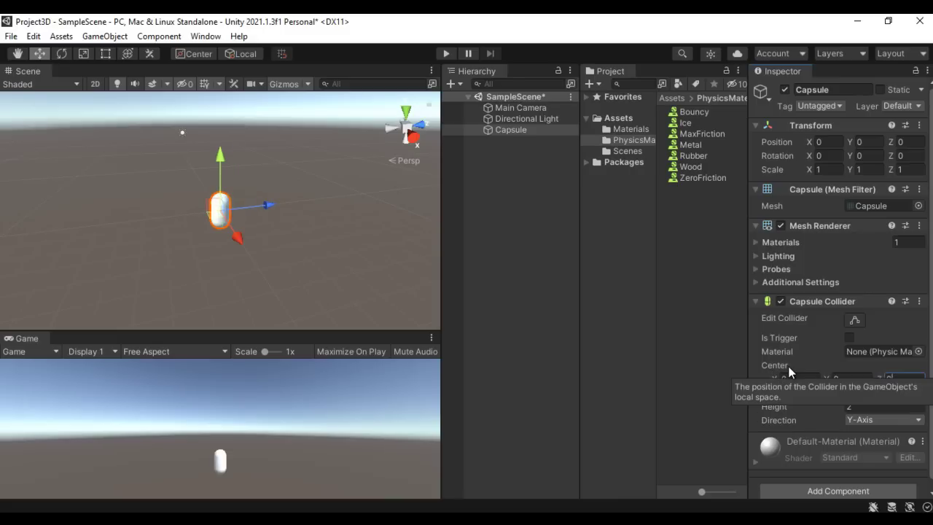
Switch to the "6. Capsule Collider" document, review the Edit Collider Tool section on control points, and return to Unity.
click(569, 467)
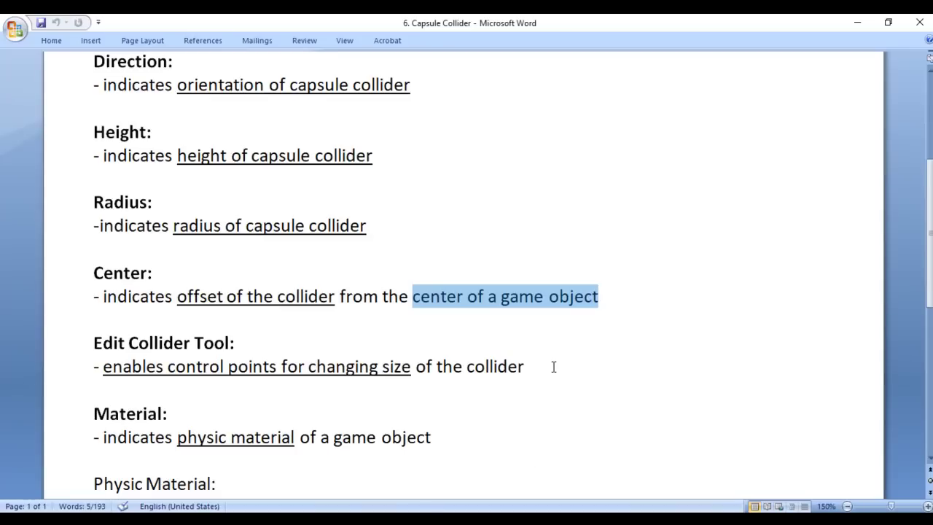
scroll(552, 367, down, 5)
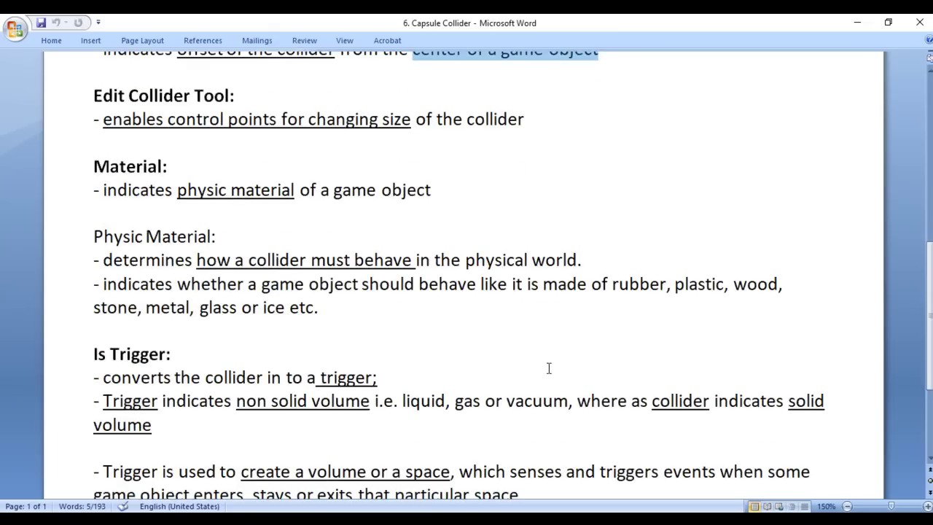
drag(93, 96, 245, 94)
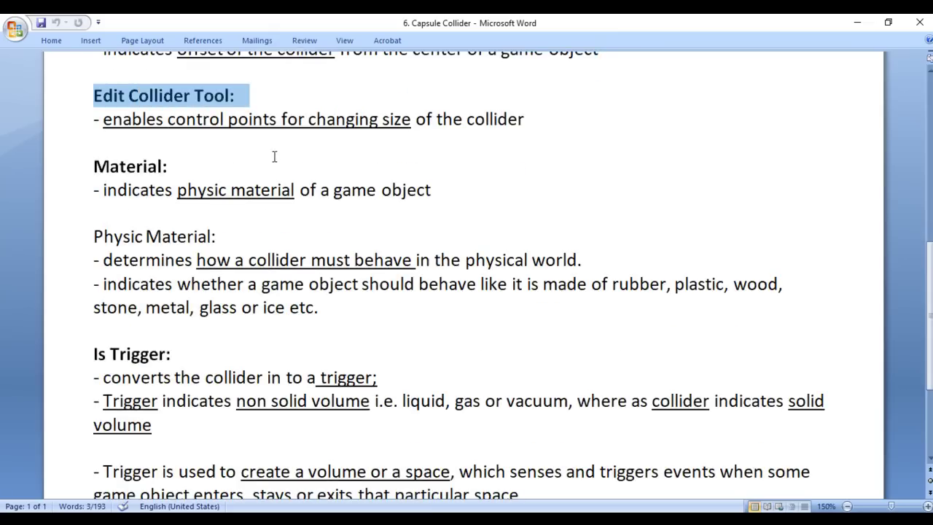
drag(103, 119, 569, 125)
drag(96, 96, 300, 100)
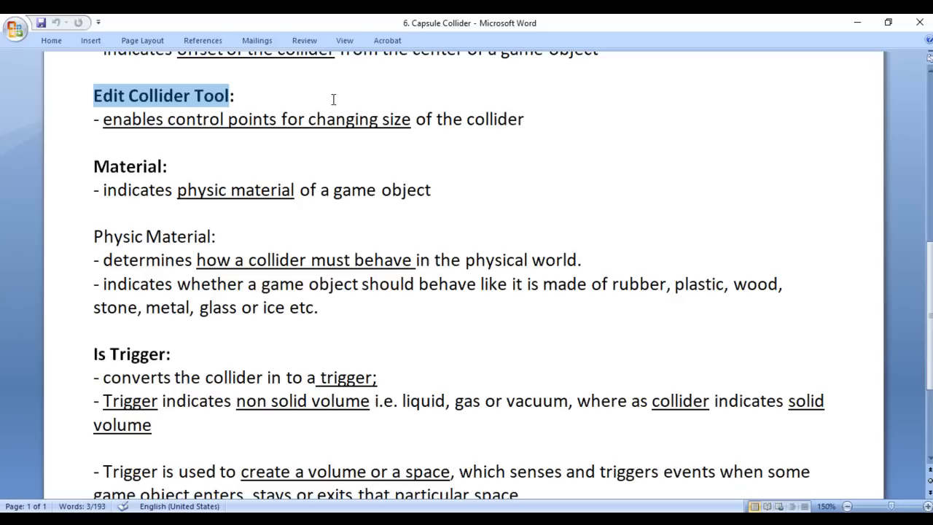
key(alt+Tab)
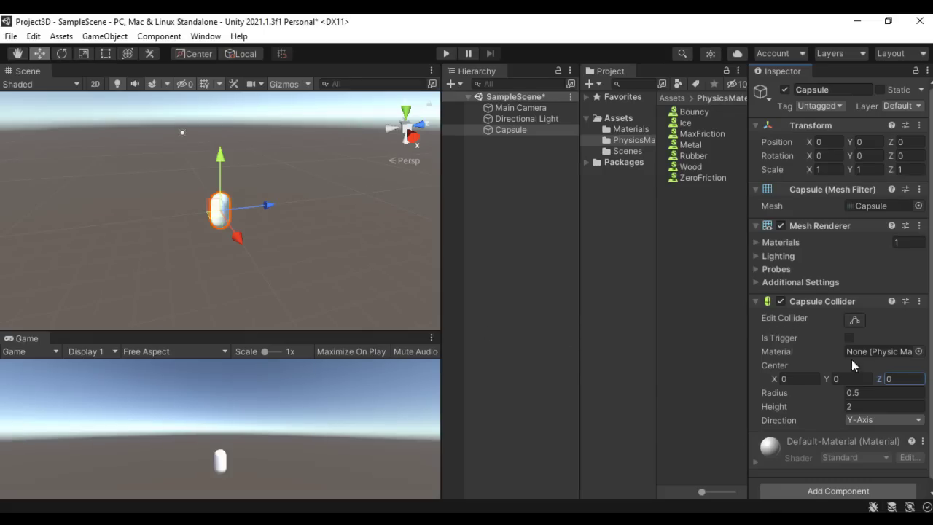
Enable collider editing, disable the capsule's Mesh Renderer, and shrink the collider's radius to about 0.48 with a side control point.
click(856, 320)
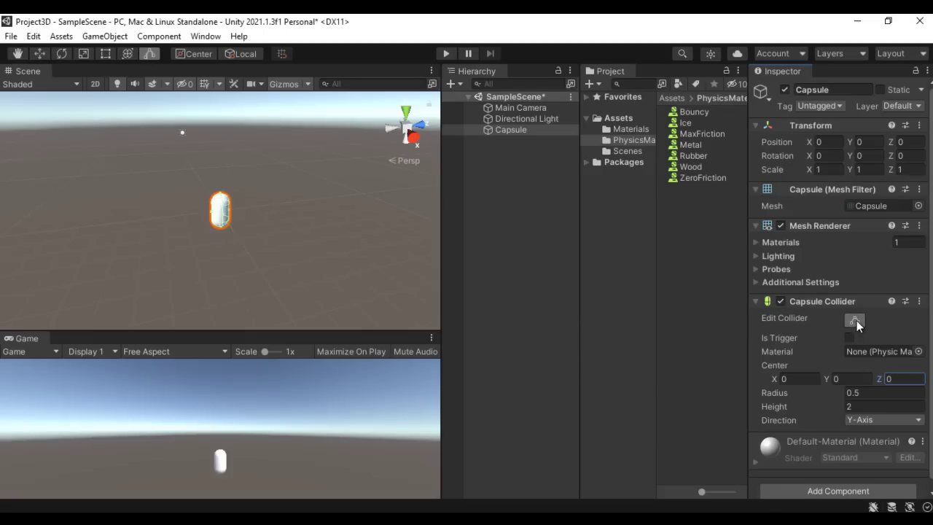
click(781, 225)
scroll(222, 236, up, 6)
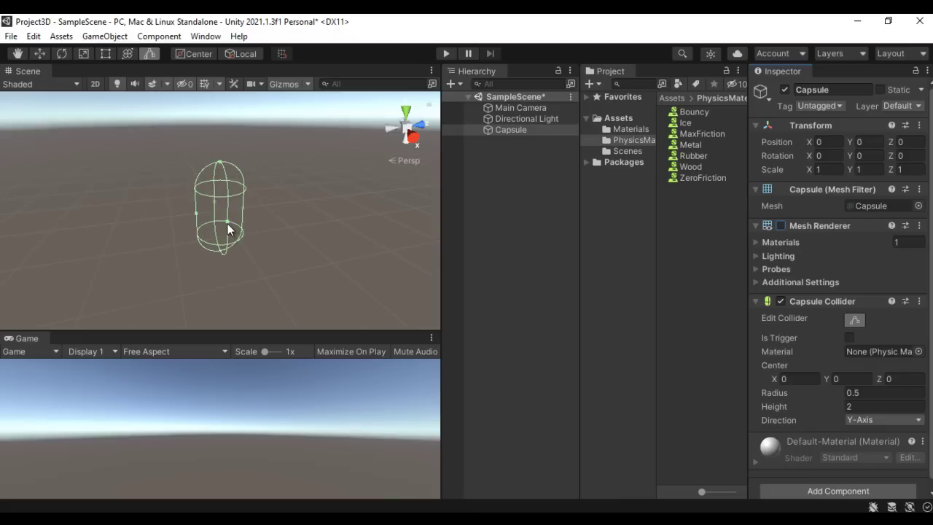
mouse_move(228, 223)
mouse_down()
mouse_move(238, 228)
mouse_move(223, 223)
mouse_up()
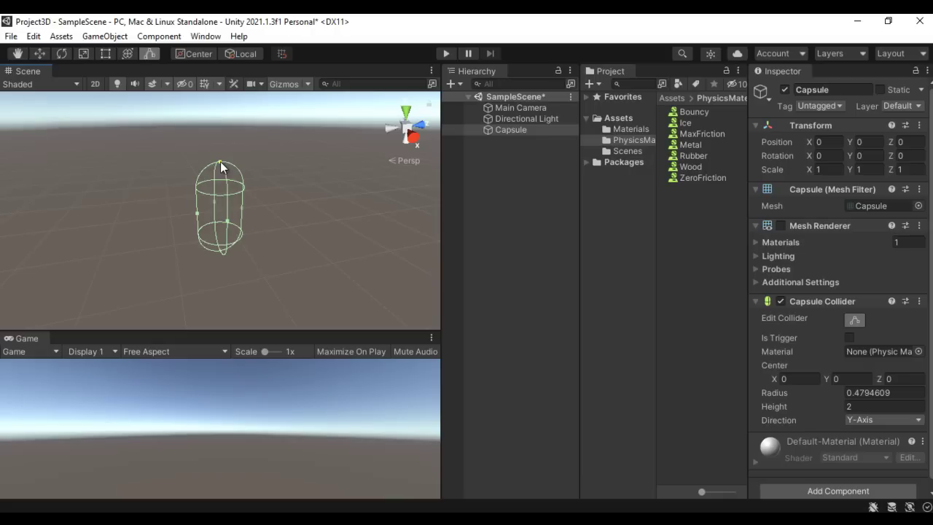
Stretch the capsule collider's height to about 3.05 with its upper control point and leave collider editing.
drag(220, 161, 220, 131)
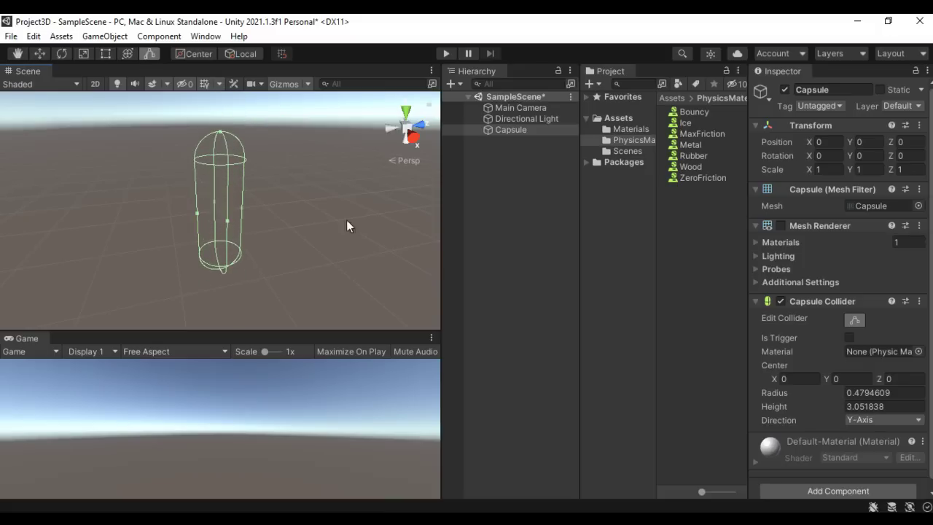
click(858, 317)
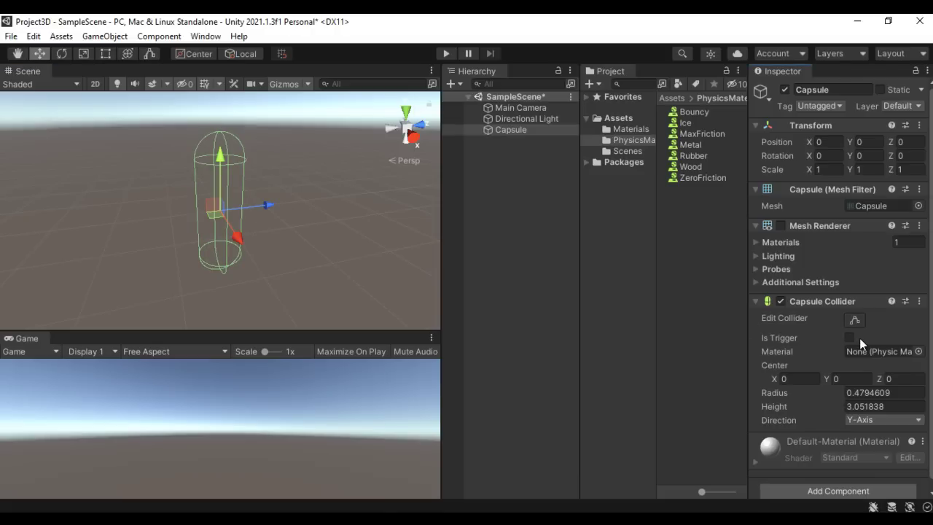
Switch to the "6. Capsule Collider" document and recap the Direction, Height, Radius, Center and Edit Collider Tool headings.
click(381, 503)
click(581, 483)
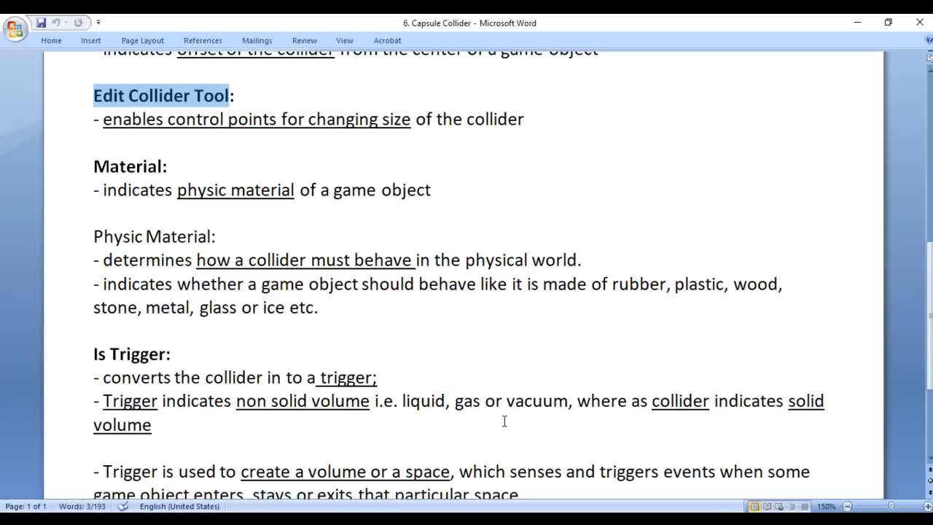
scroll(509, 326, up, 5)
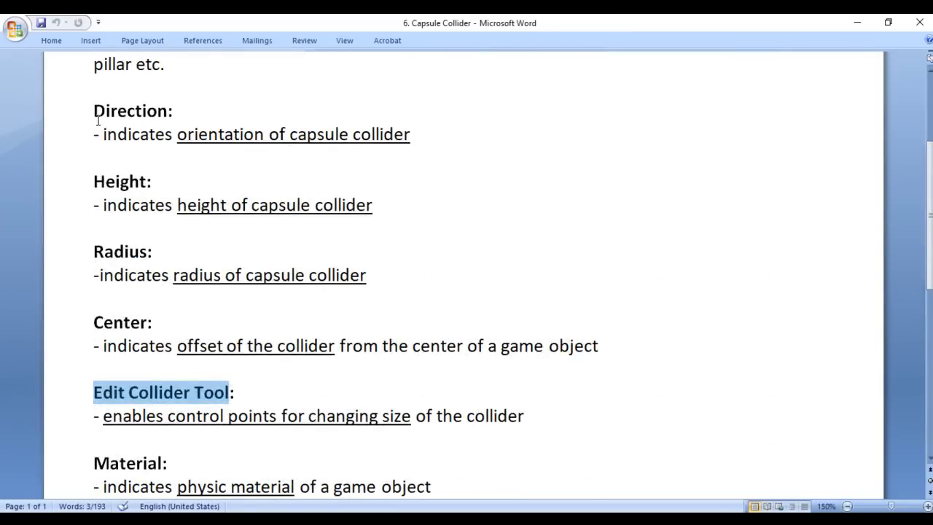
drag(93, 111, 184, 113)
drag(94, 181, 196, 183)
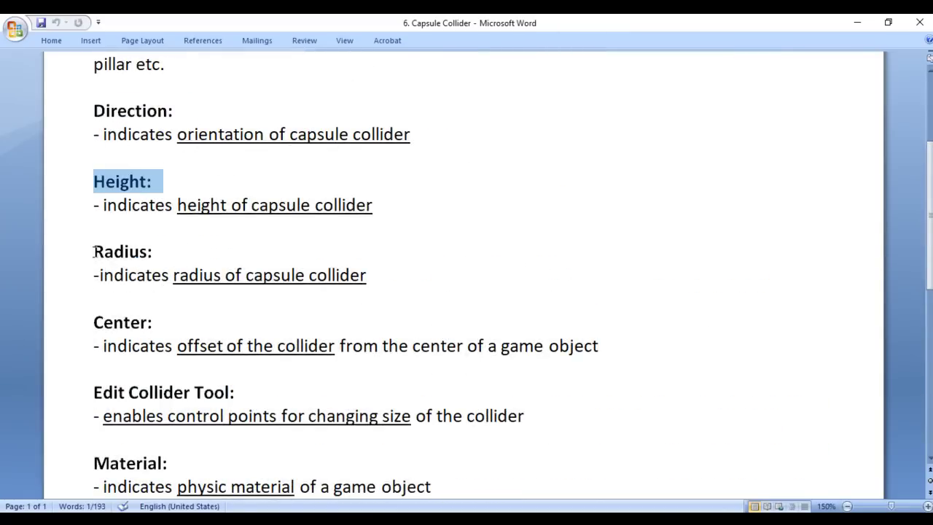
drag(93, 251, 203, 250)
drag(93, 323, 183, 328)
scroll(131, 283, down, 2)
drag(88, 240, 251, 243)
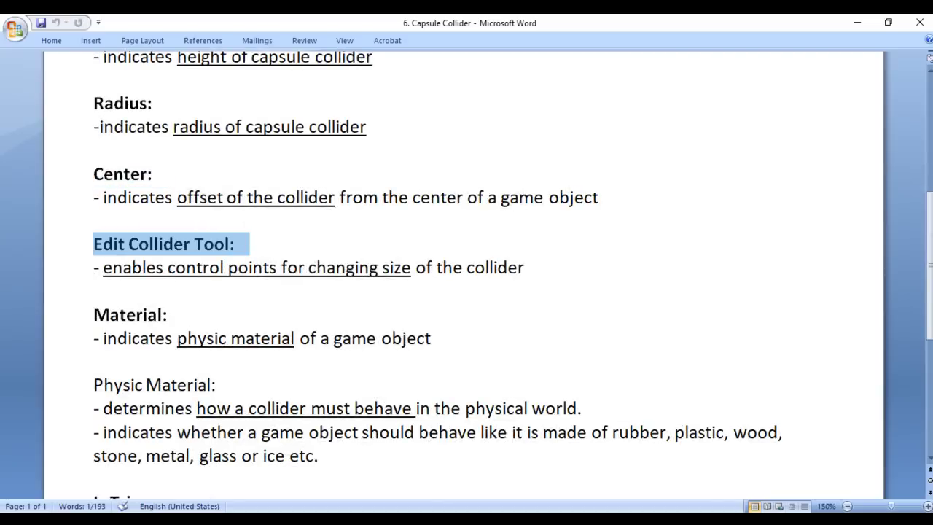
Review the Material and Physic Material definitions, including the example materials such as rubber, plastic and wood.
scroll(729, 317, down, 2)
scroll(245, 232, down, 3)
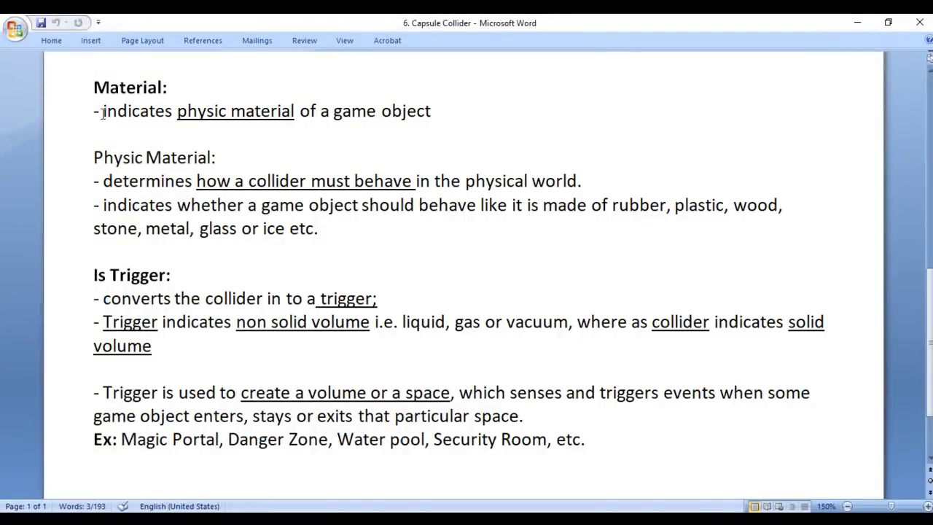
drag(179, 111, 439, 117)
drag(177, 111, 456, 114)
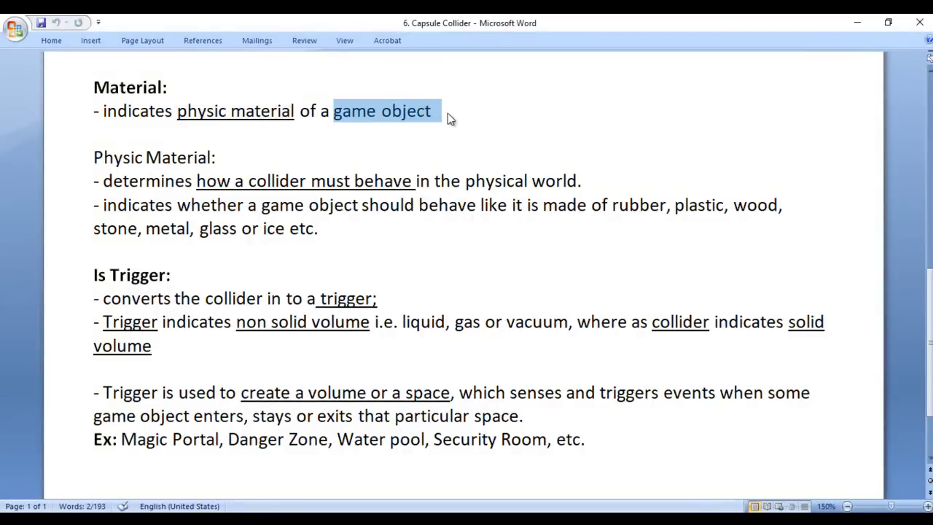
drag(94, 157, 220, 157)
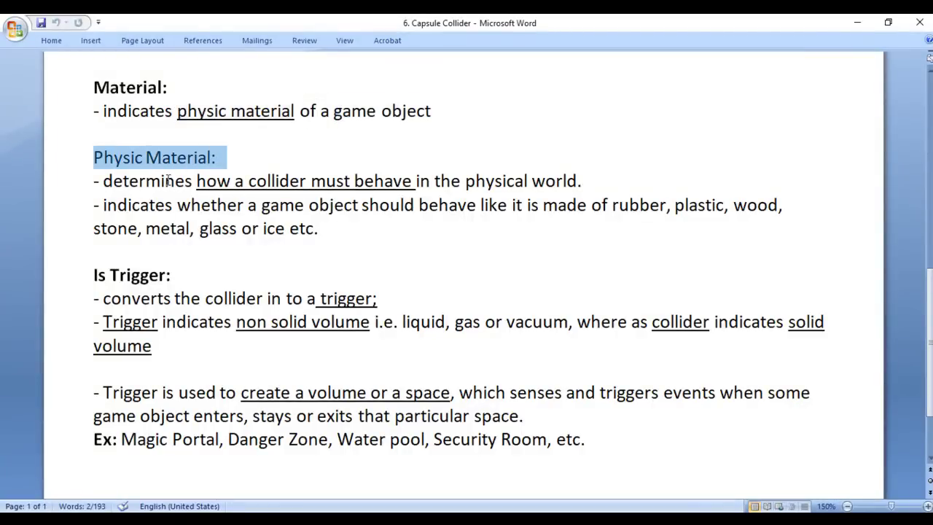
drag(198, 181, 559, 182)
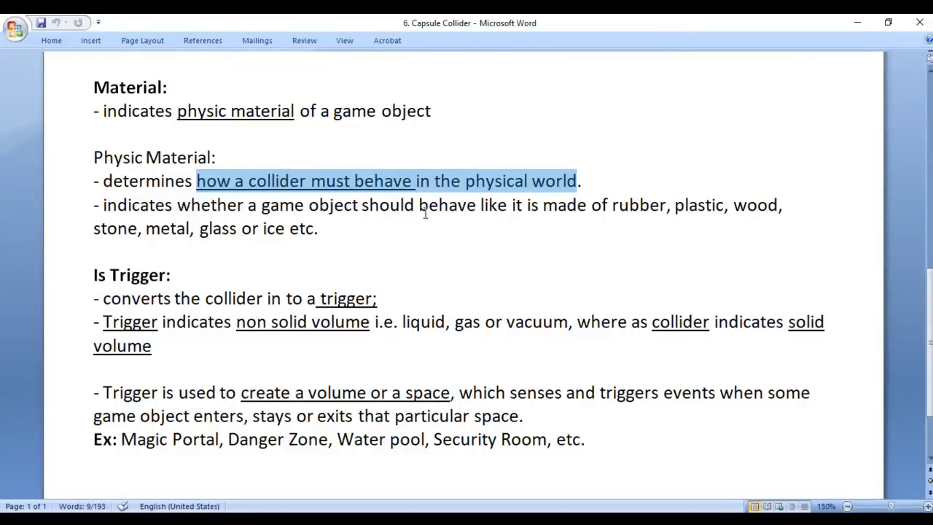
double_click(632, 205)
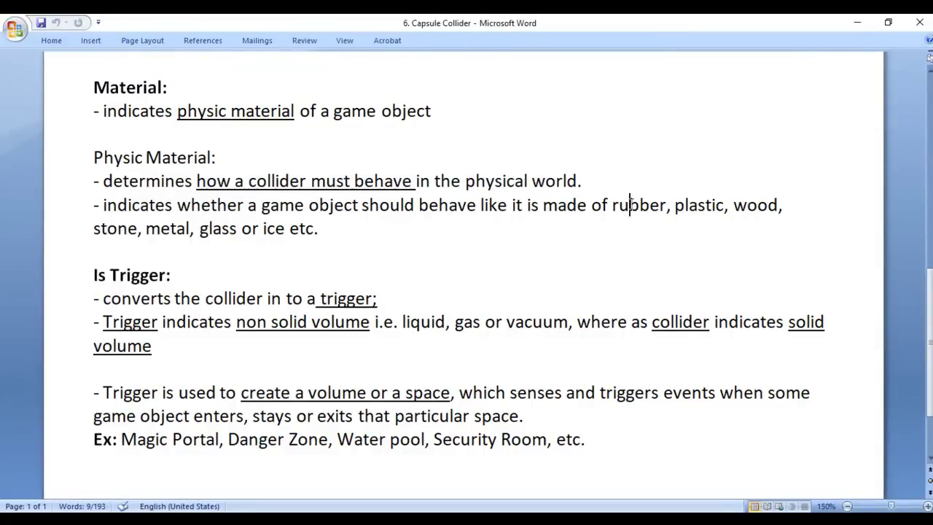
double_click(689, 205)
double_click(759, 205)
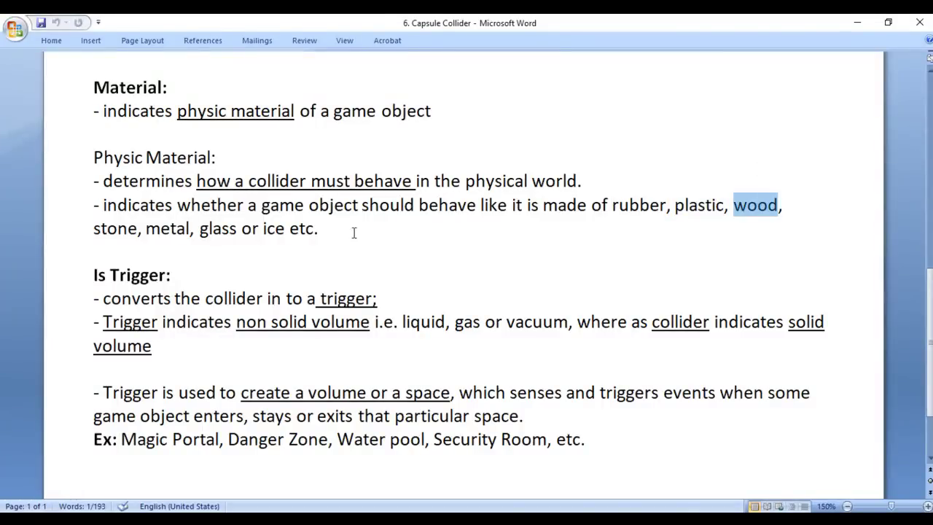
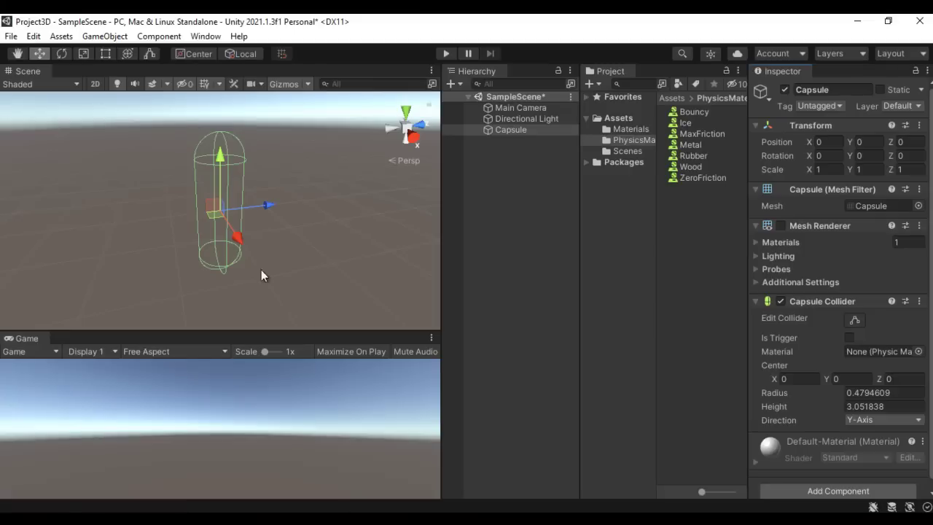
In Unity, reset the Capsule Collider component to its defaults and re-enable the capsule's Mesh Renderer.
click(919, 302)
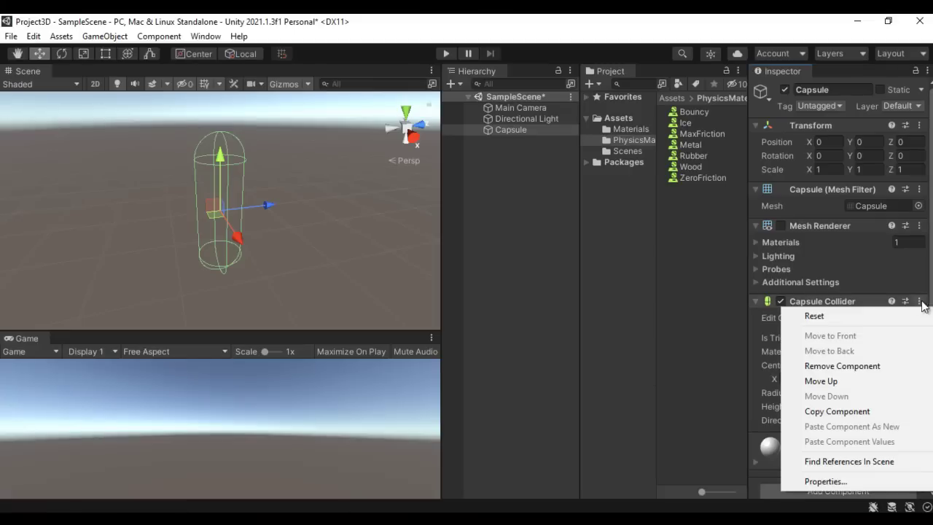
click(874, 314)
click(781, 226)
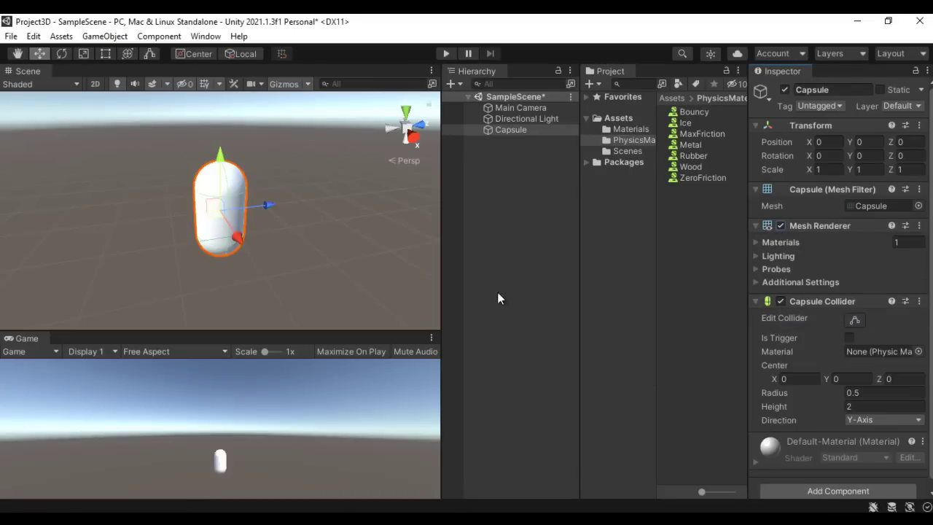
Add a 3D cube to the scene.
click(110, 38)
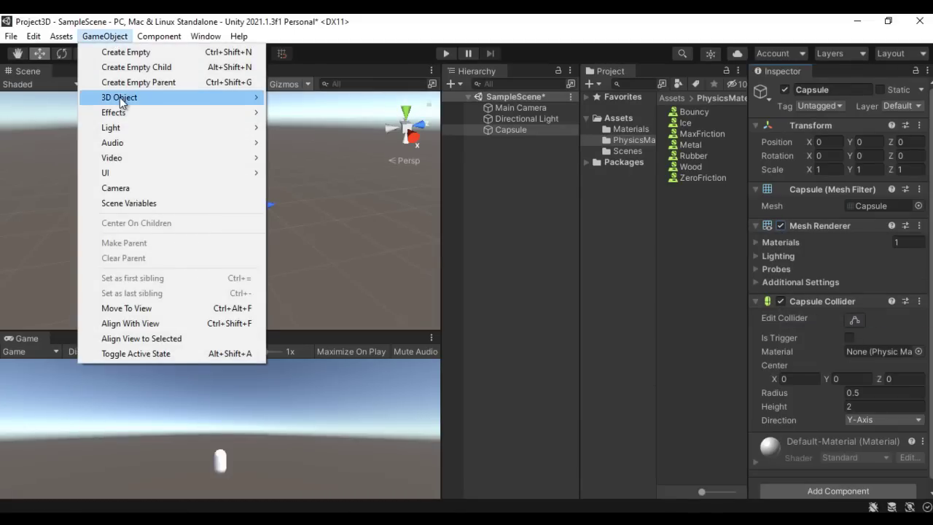
mouse_move(184, 102)
click(310, 97)
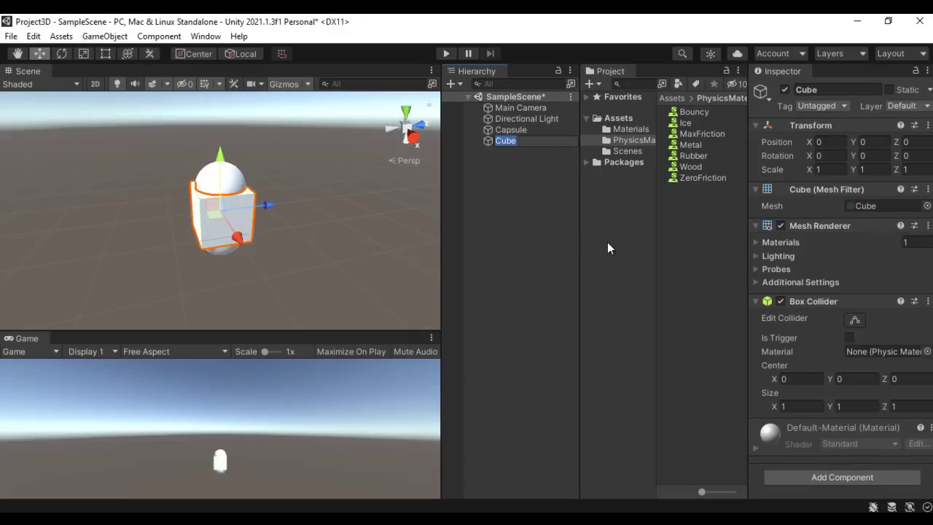
Set the cube's X and Z scale to 10 and its Z rotation to -20 to form a sloped platform.
click(831, 170)
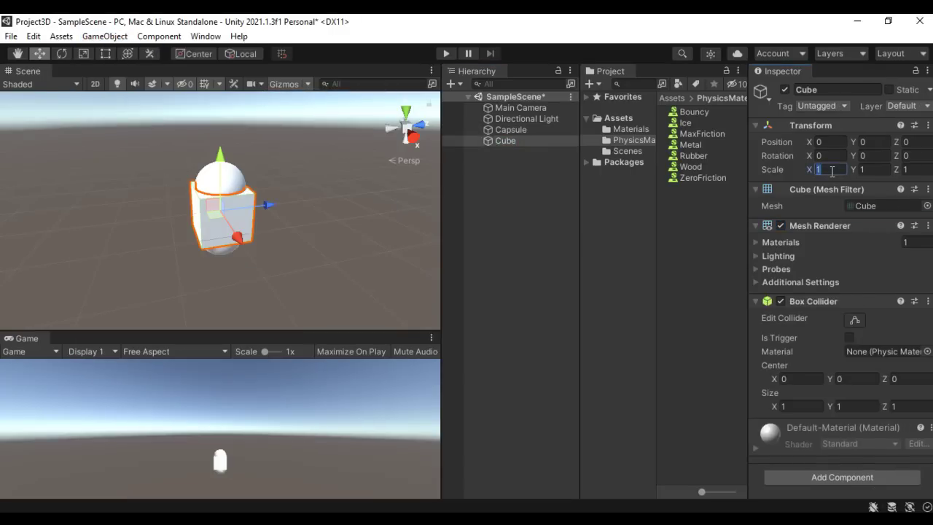
text(10)
click(915, 169)
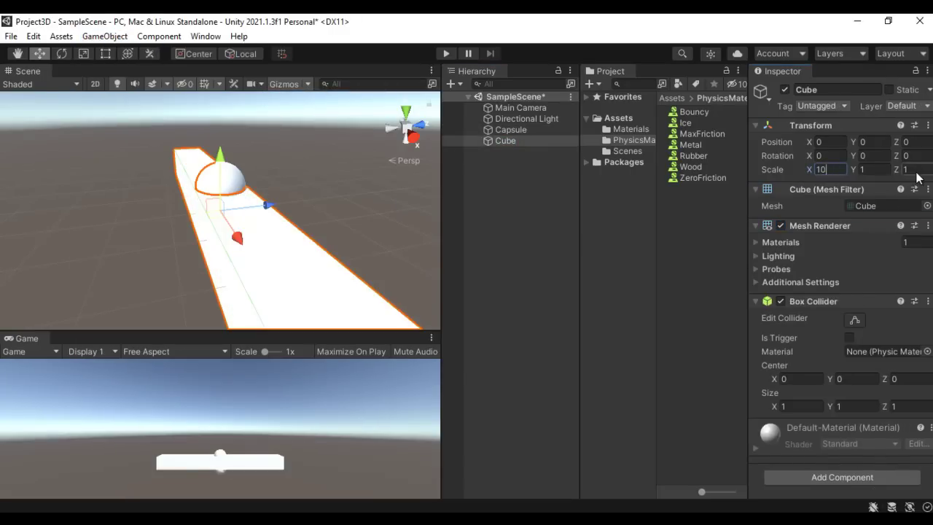
text(10)
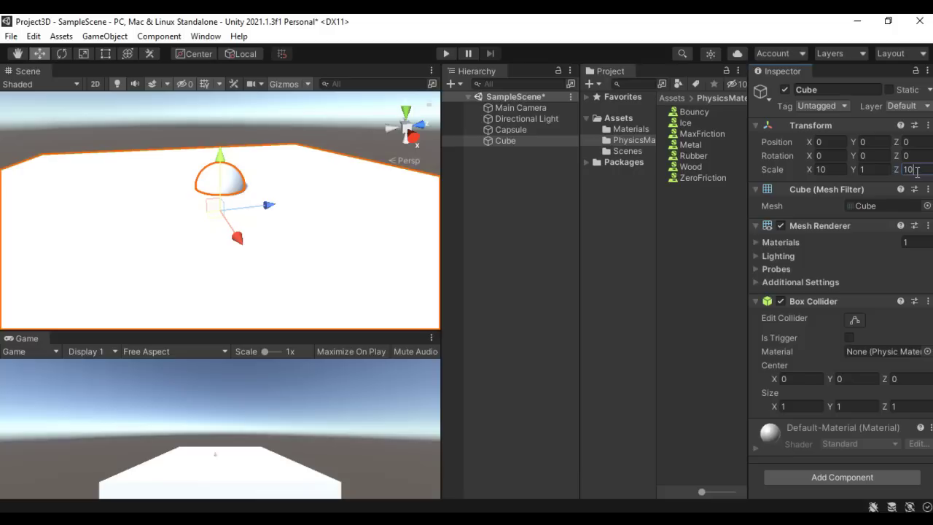
click(918, 156)
text(-20)
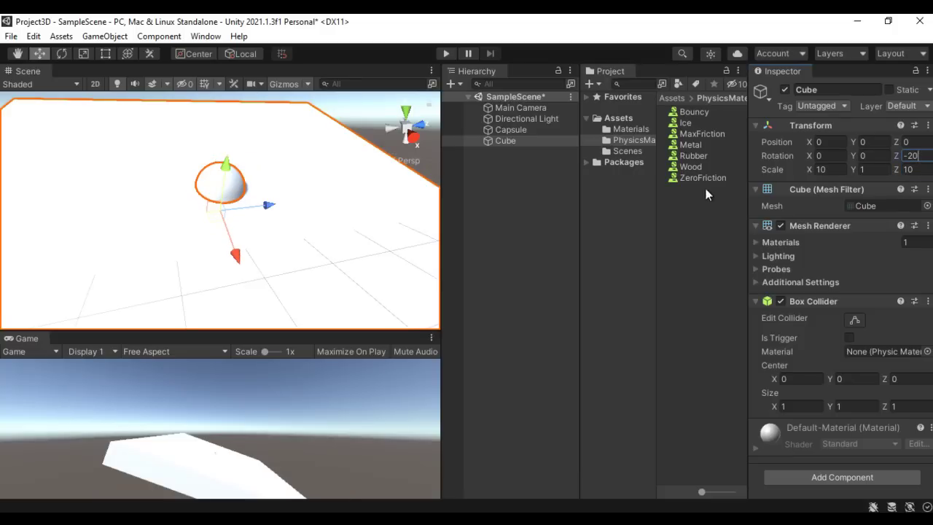
Move the capsule above the raised end of the sloped cube, to about X -3.04, Y 4.5.
click(516, 129)
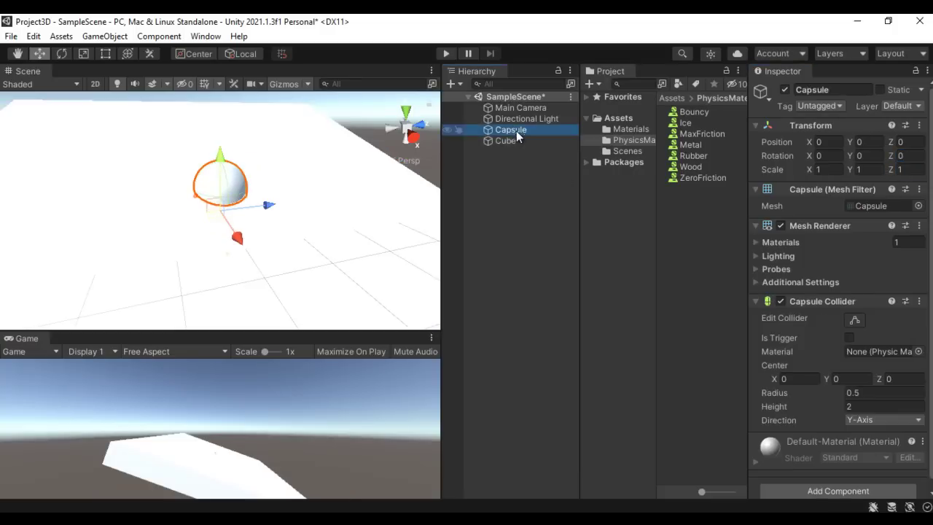
drag(227, 164, 166, 121)
scroll(254, 119, down, 3)
click(250, 124)
click(232, 122)
scroll(172, 114, down, 2)
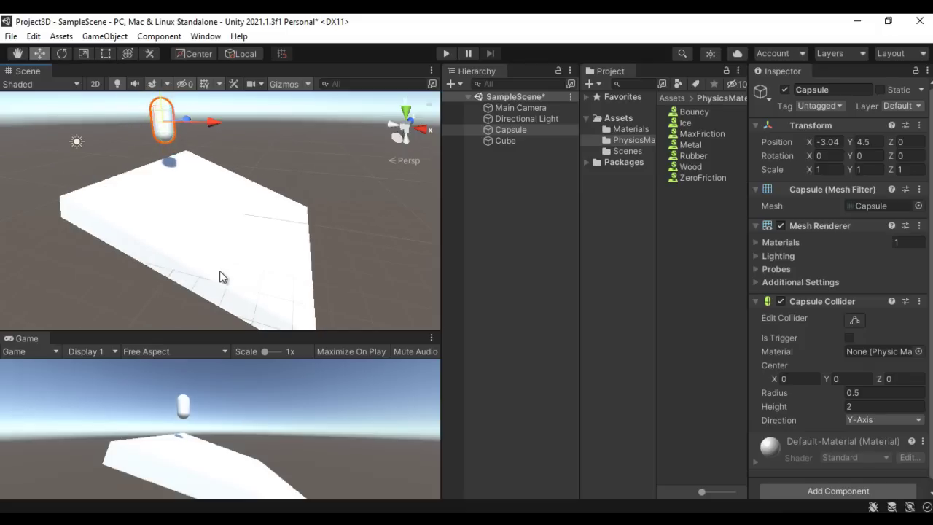
Rename the cube as Ground.
click(506, 140)
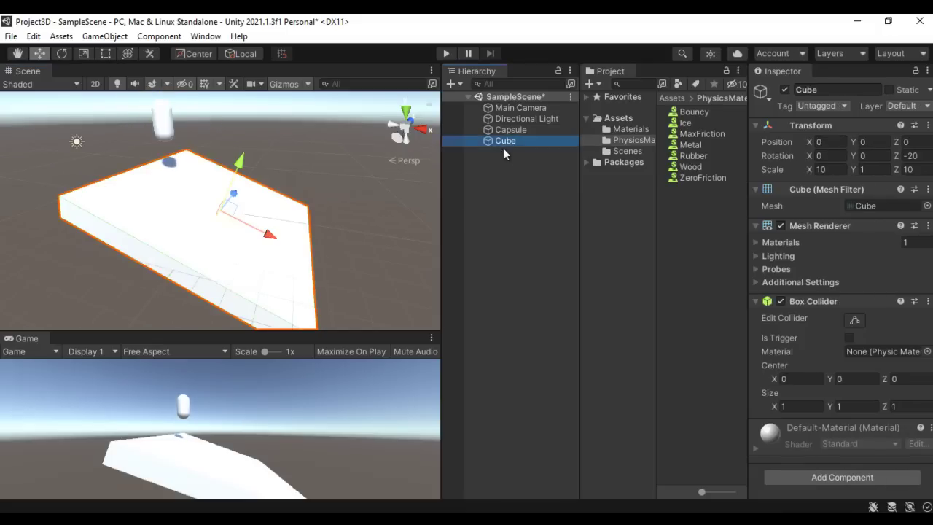
key(F2)
text(Gro)
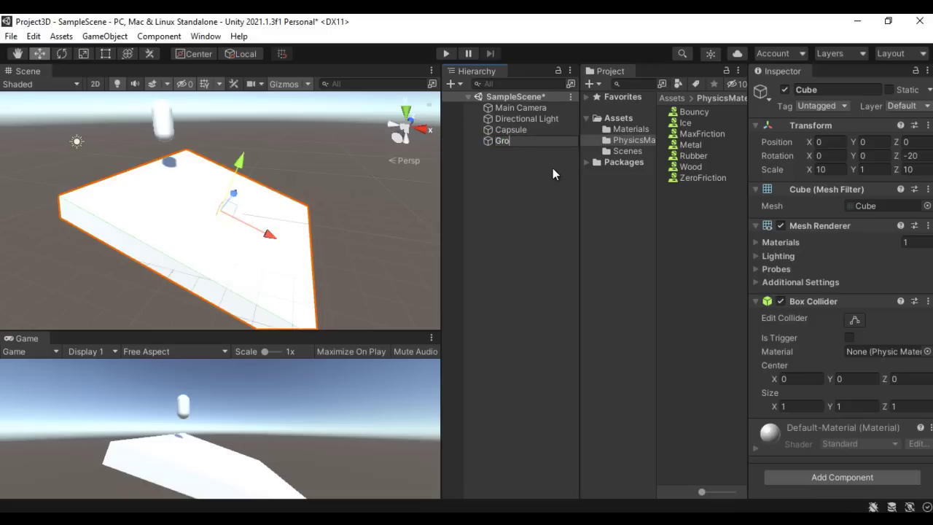
text(und)
key(Return)
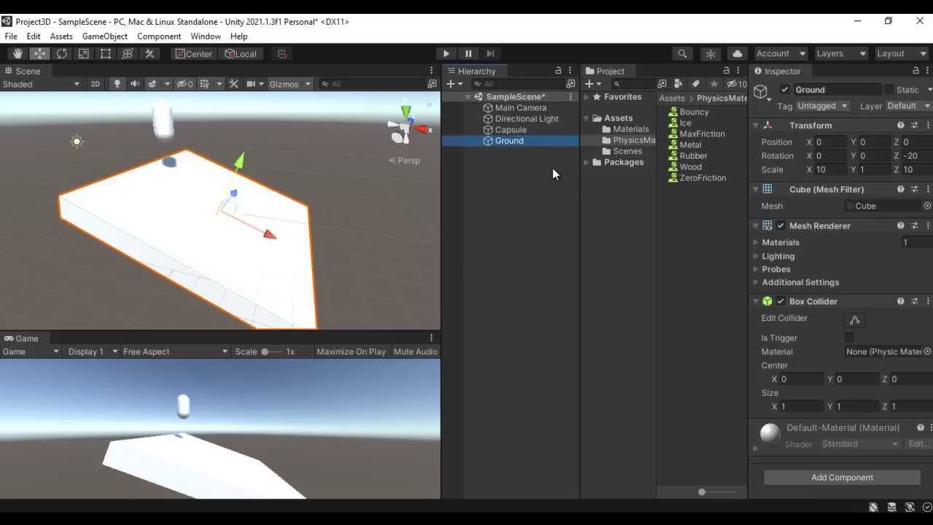
Assign the Metal physic material to the capsule's collider and add a Rigidbody component to the capsule.
click(519, 129)
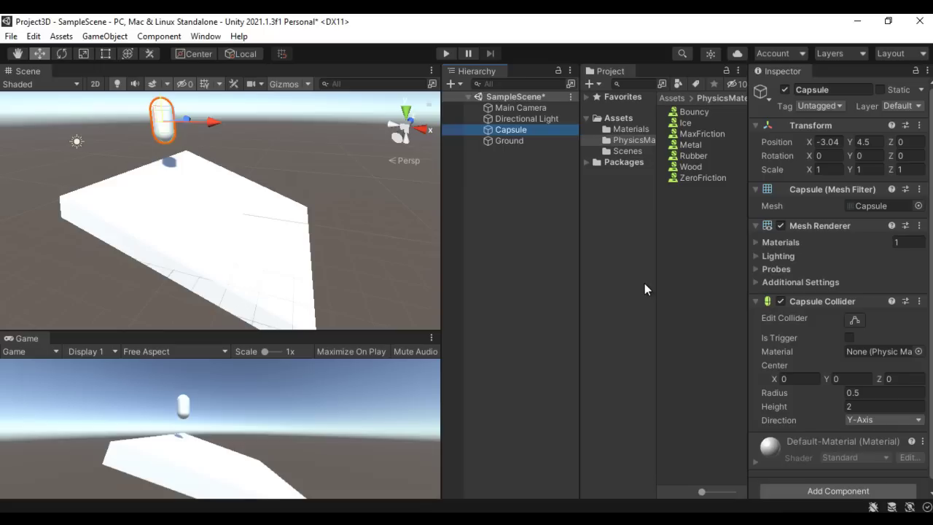
drag(691, 146, 886, 354)
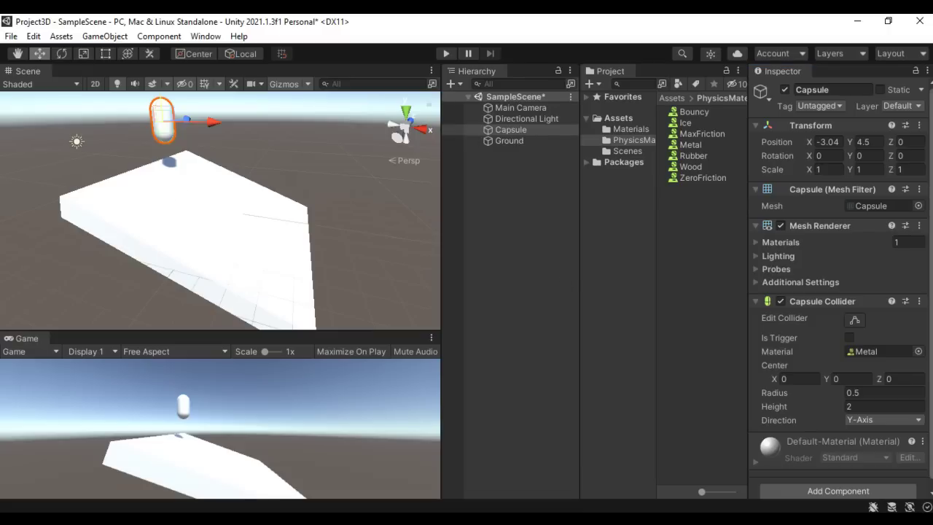
scroll(915, 473, down, 1)
click(823, 482)
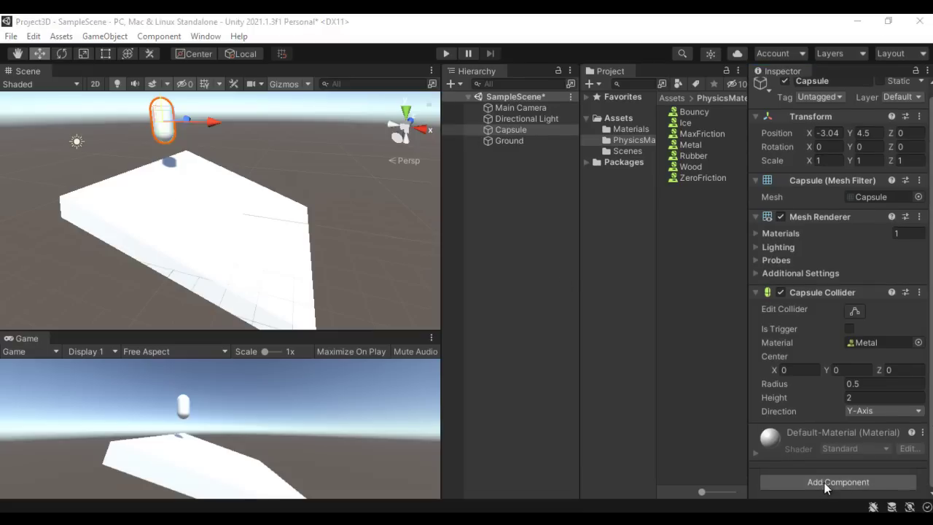
click(807, 446)
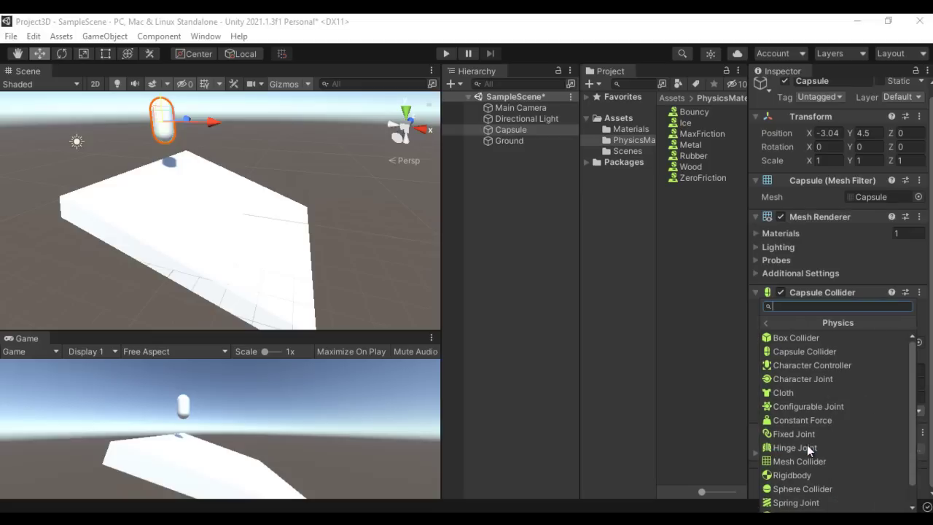
click(801, 475)
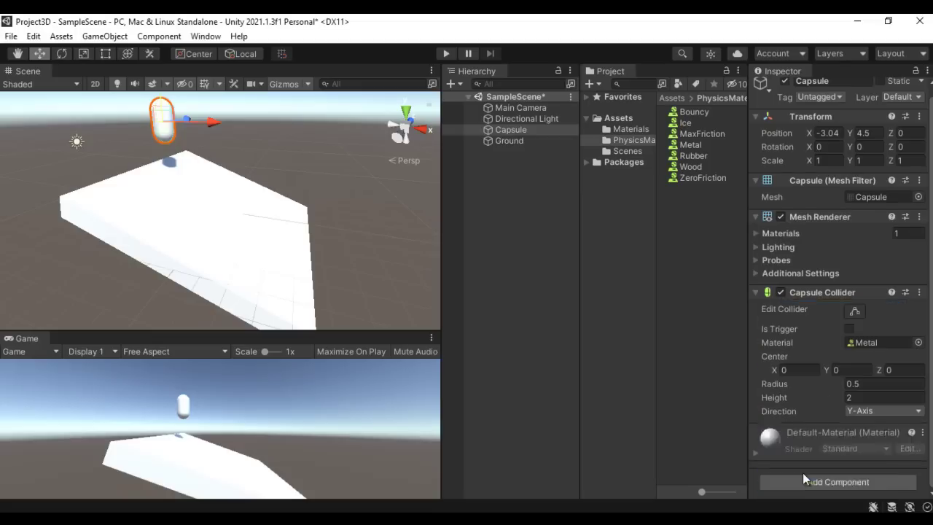
Play the scene to watch how the Metal capsule behaves on the slope, and stop playback.
click(446, 53)
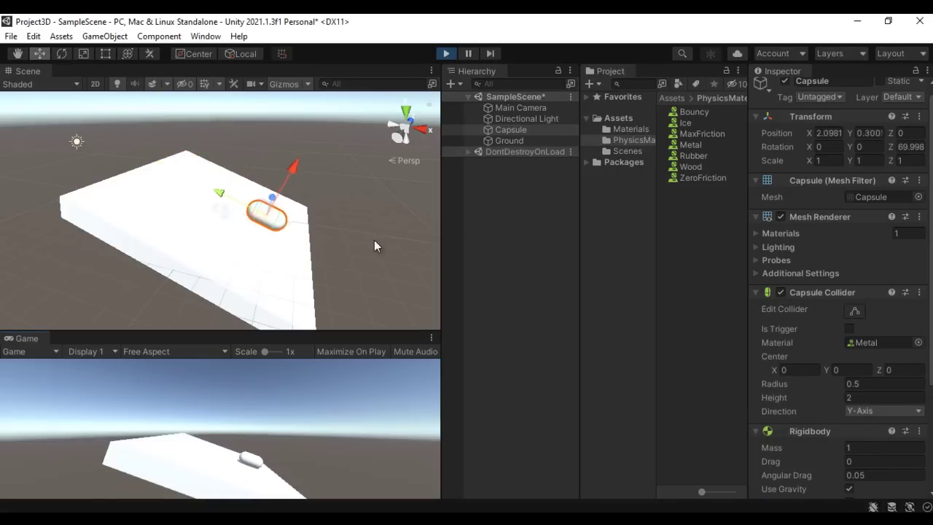
click(446, 53)
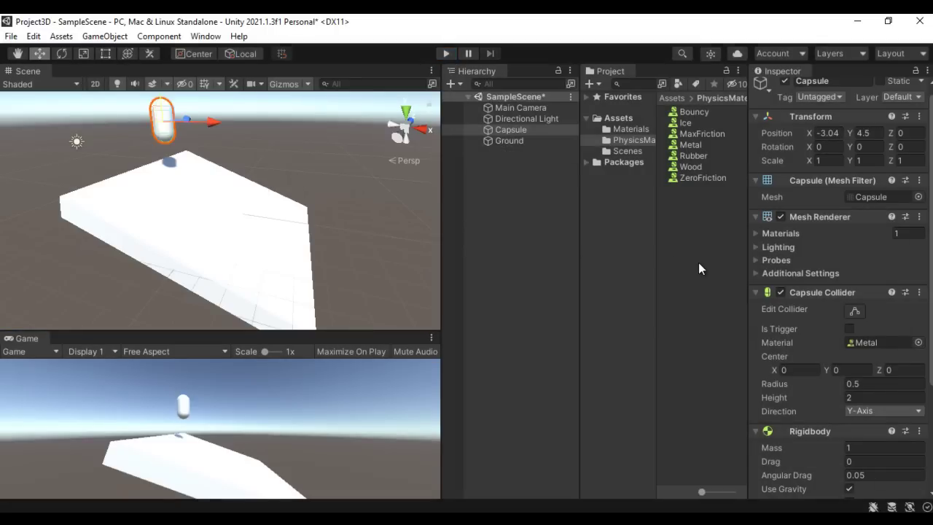
Replace the capsule collider's physic material with Rubber.
click(516, 129)
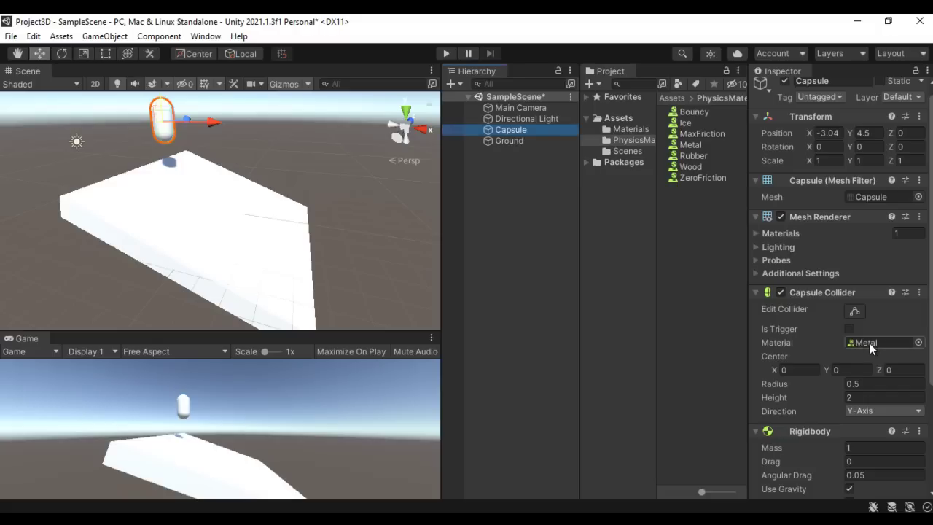
drag(694, 156, 859, 343)
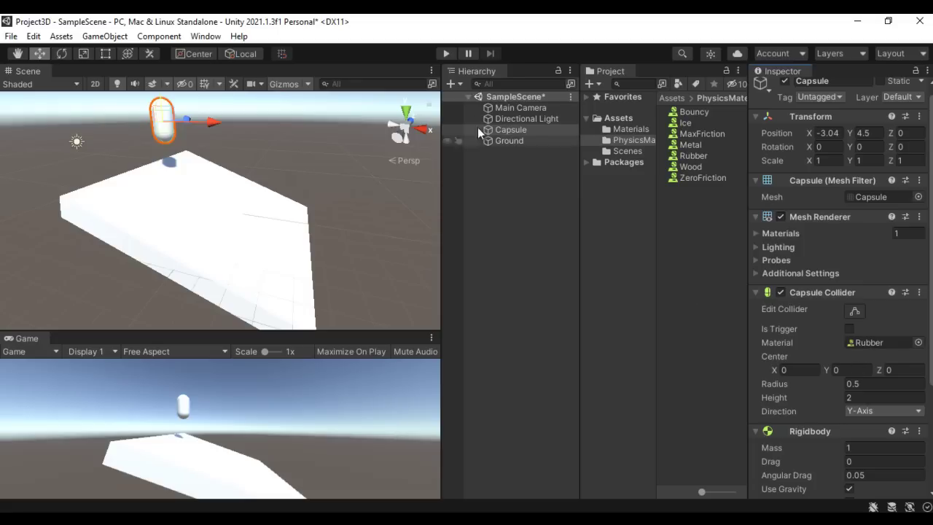
Play the scene to watch how the Rubber capsule behaves on the slope, and stop playback.
click(446, 54)
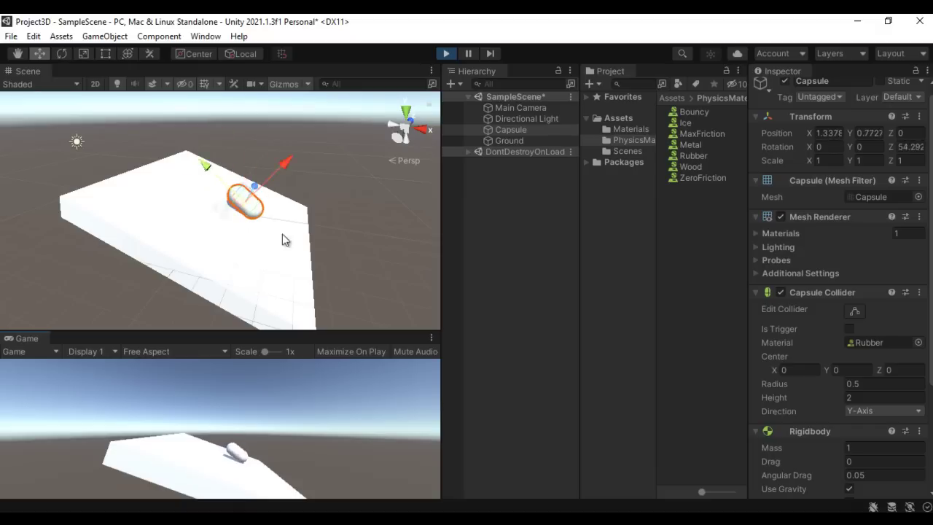
click(446, 53)
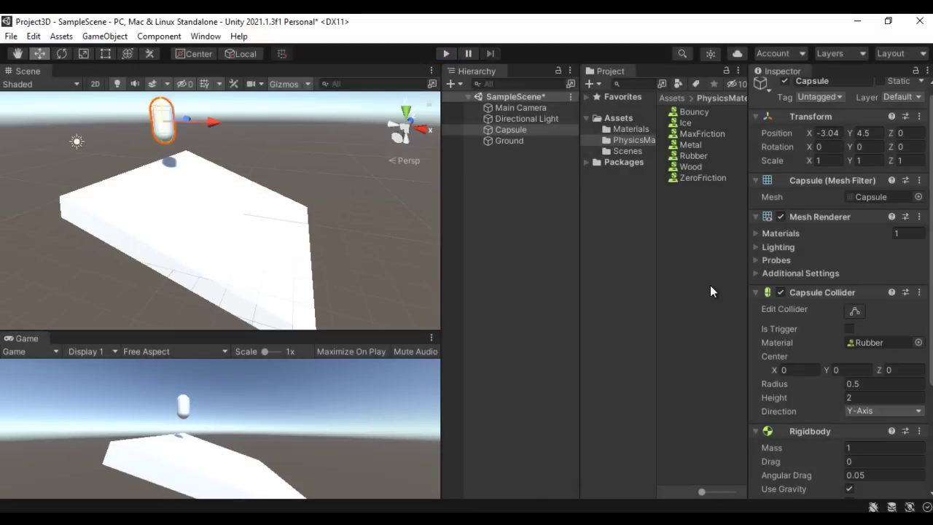
Assign the Bouncy physic material to the capsule's collider and test it on the slope in a short playback.
drag(705, 113, 868, 343)
click(446, 54)
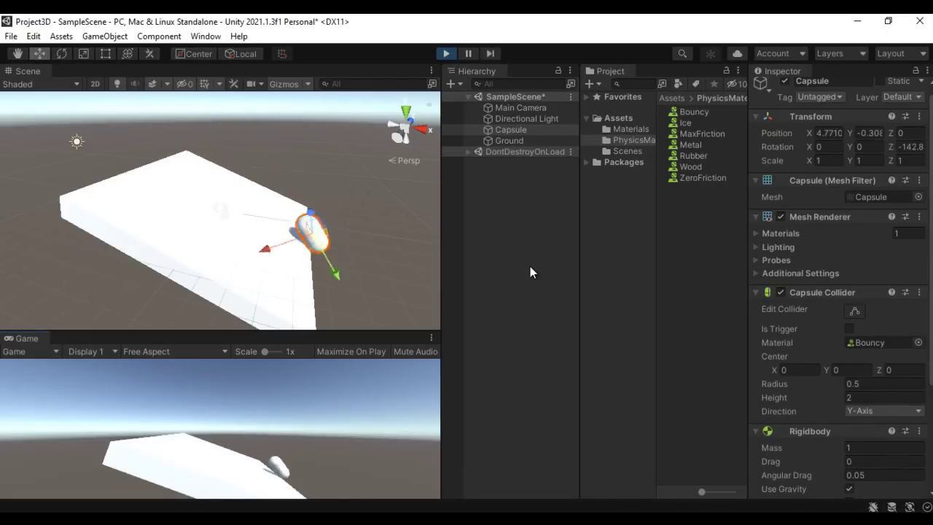
click(447, 56)
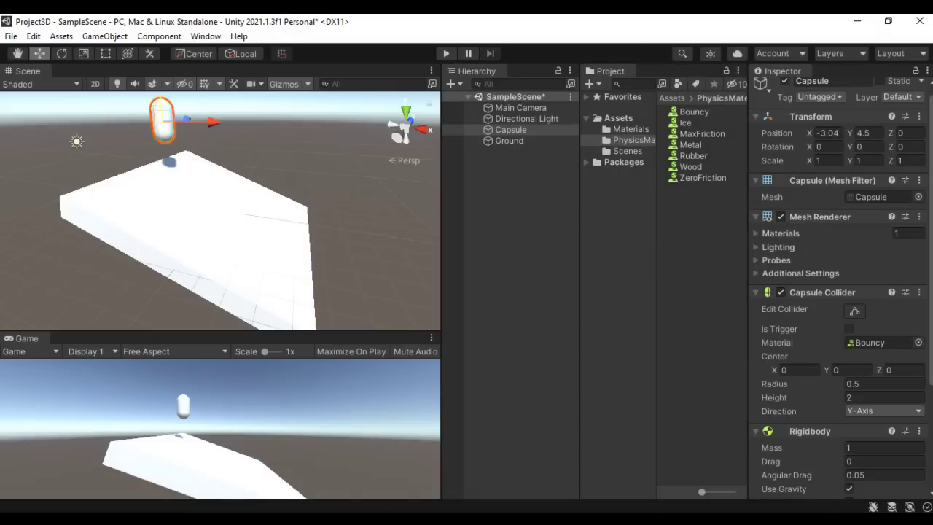
Switch to the Word notes and highlight the Is Trigger heading and the key terms of its definition, through "solid volume".
click(537, 469)
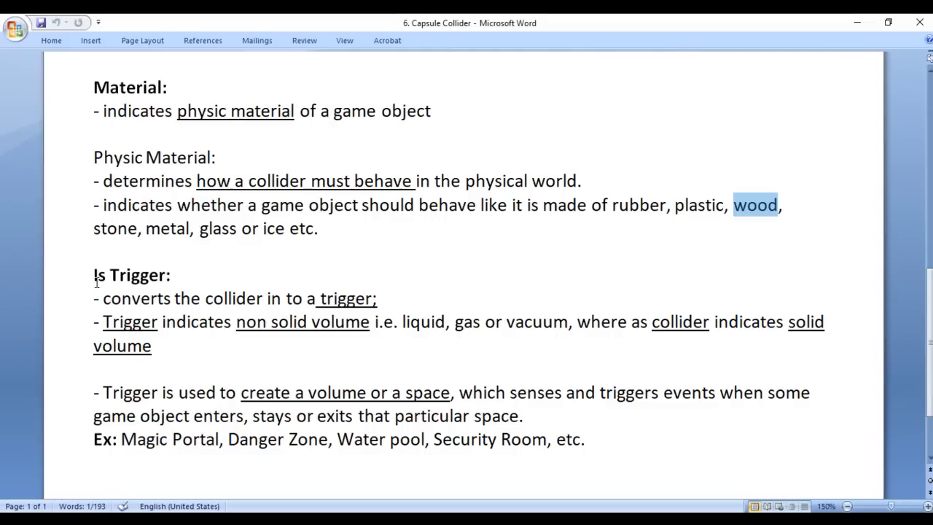
drag(94, 277, 211, 277)
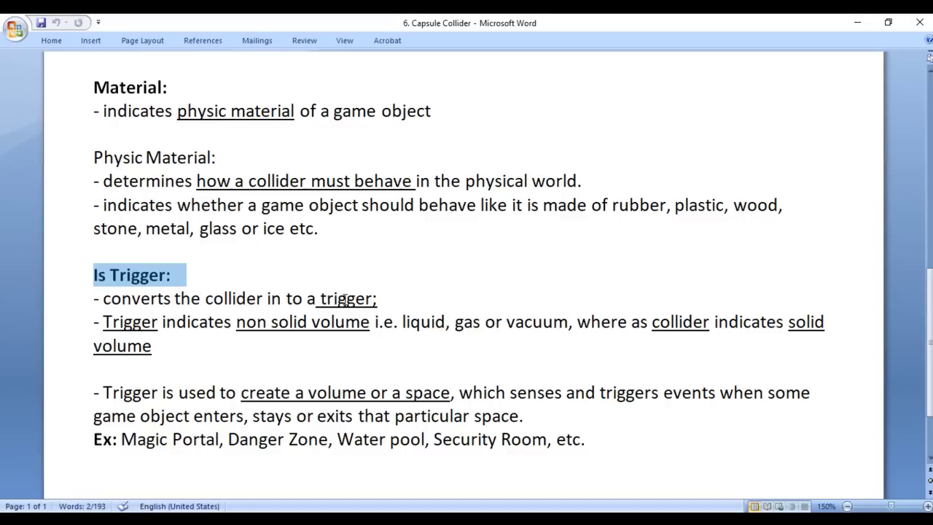
double_click(233, 298)
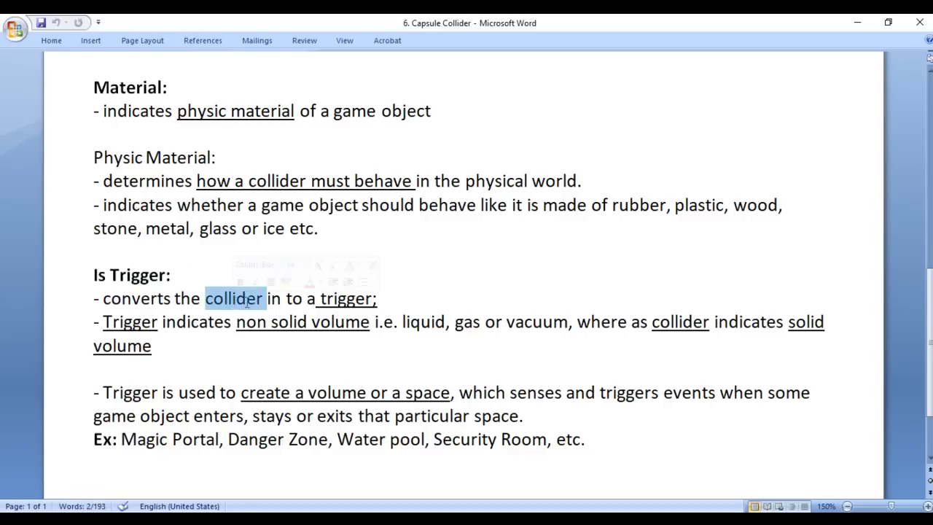
double_click(346, 298)
click(120, 321)
double_click(120, 321)
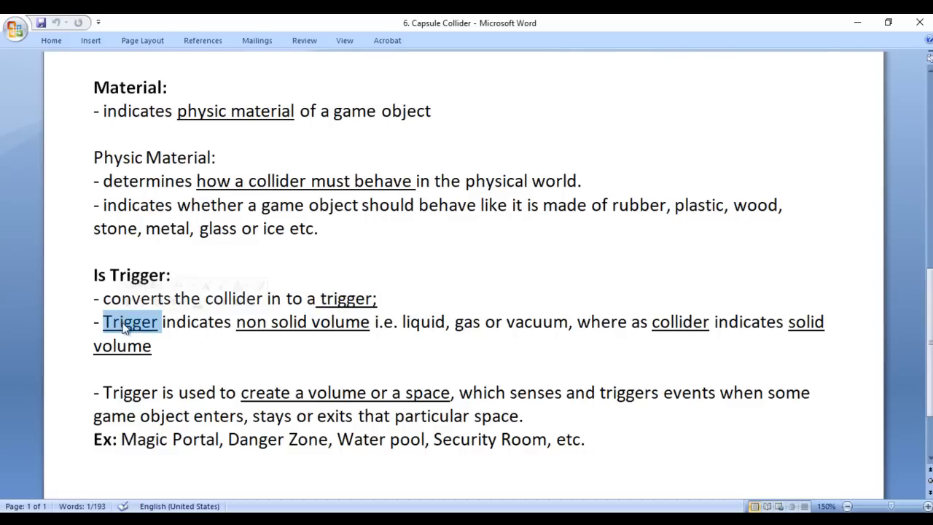
drag(239, 323, 346, 329)
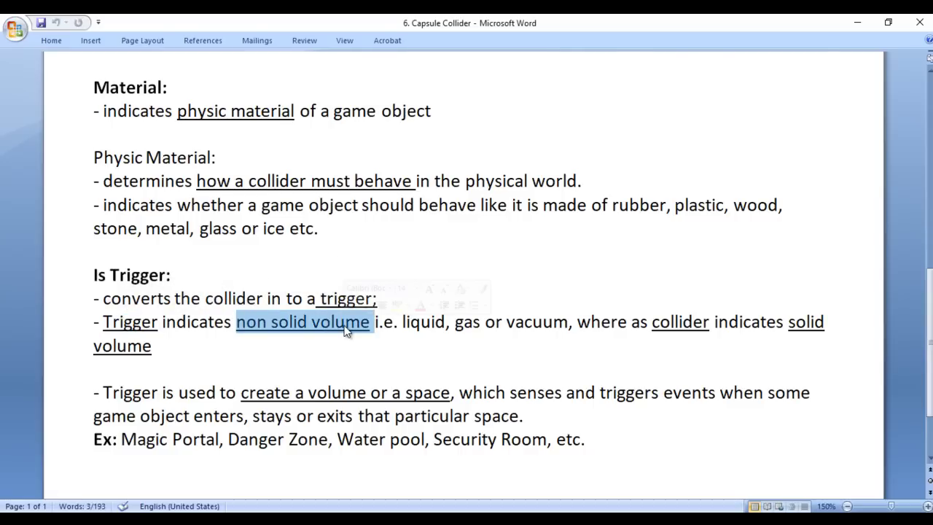
drag(653, 323, 710, 323)
drag(788, 323, 807, 344)
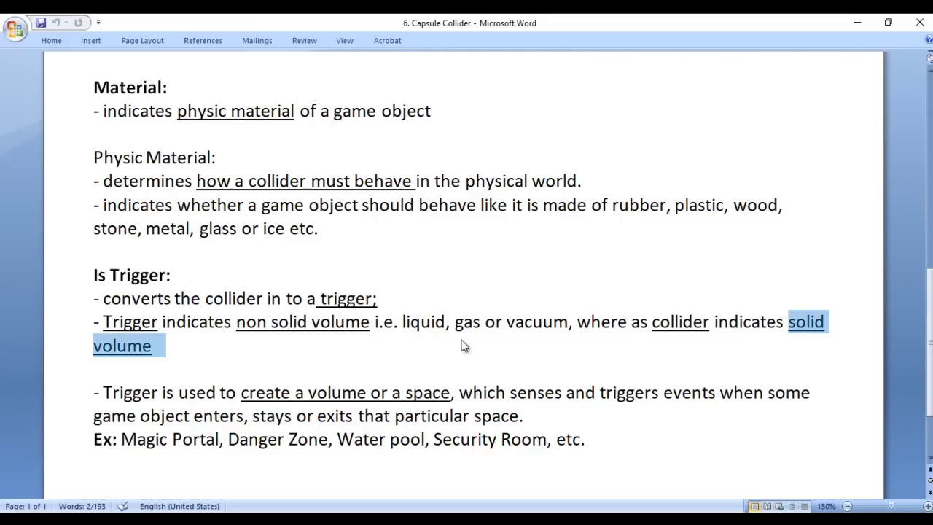
Highlight "non solid volume", "collider" and "solid" again to contrast a trigger with a collider.
click(151, 321)
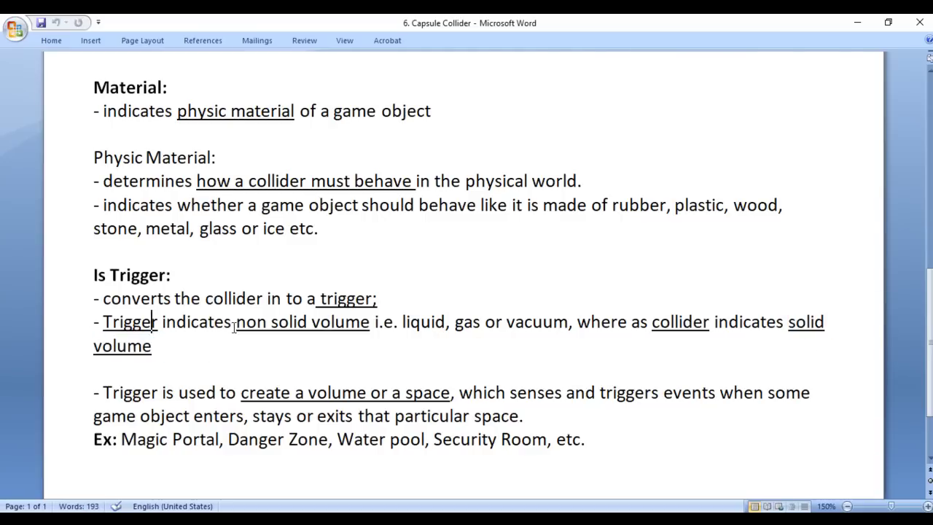
drag(236, 322, 362, 324)
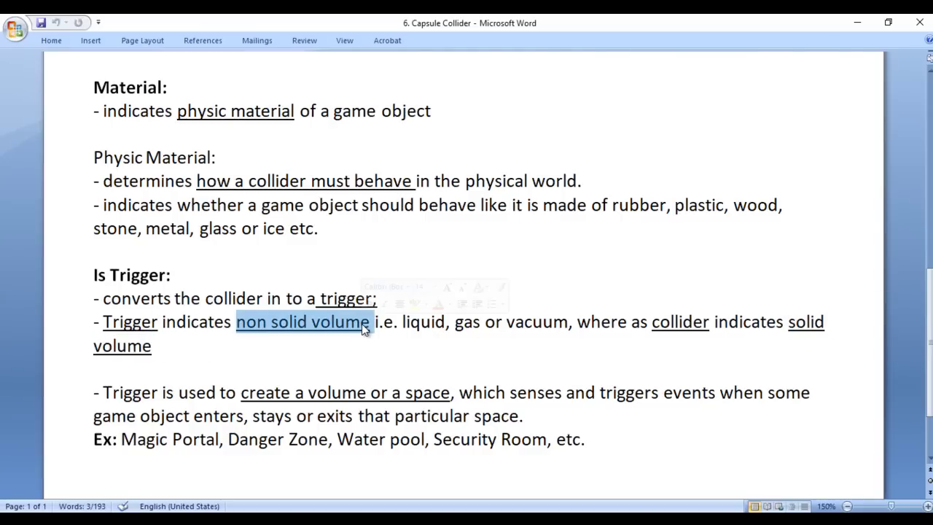
click(661, 322)
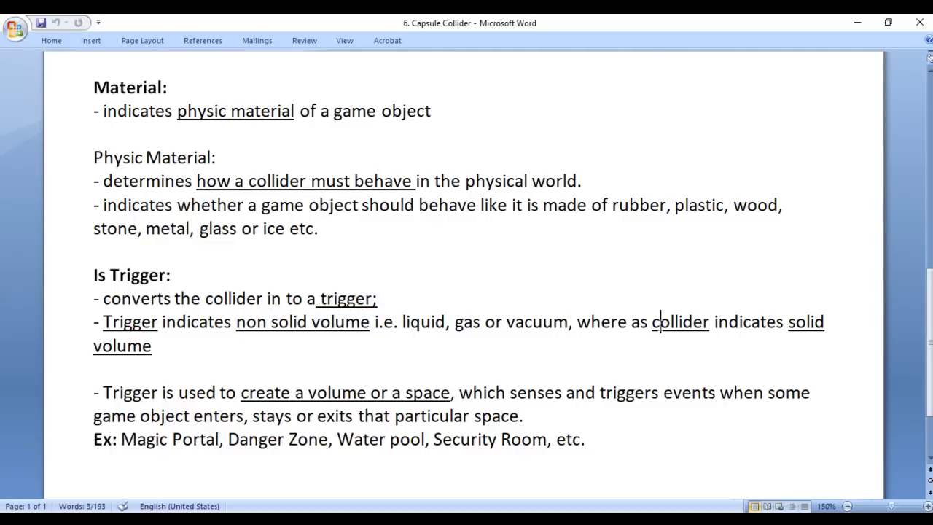
double_click(660, 321)
click(812, 321)
double_click(812, 322)
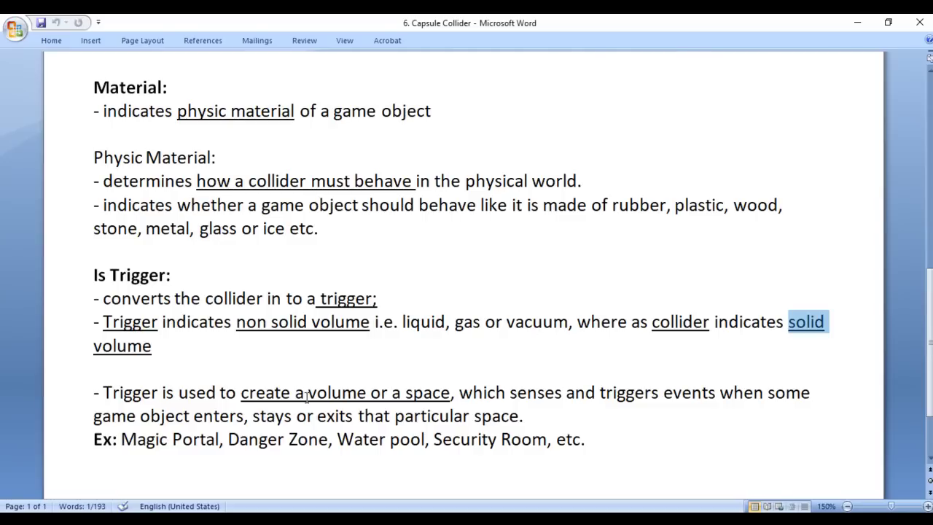
Highlight the key words on what a trigger volume does when objects enter, stay or exit, and its listed examples.
drag(308, 395, 369, 395)
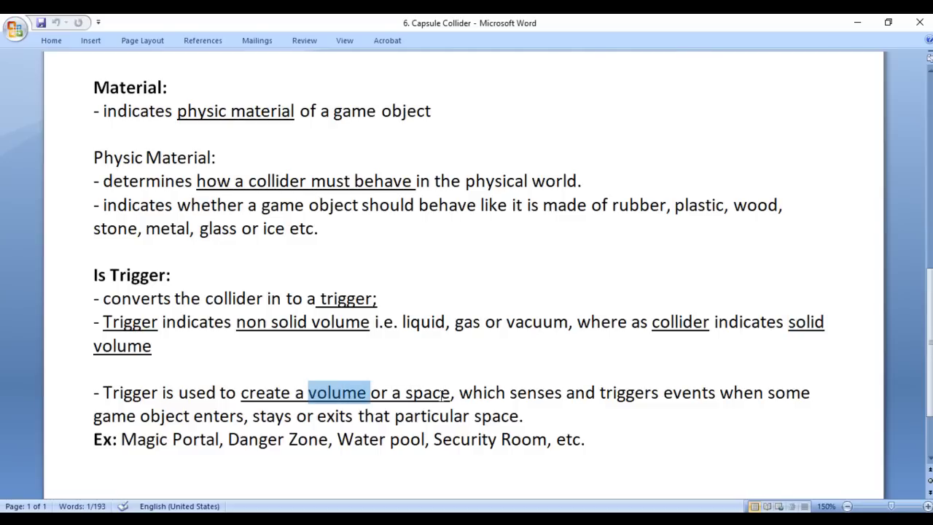
double_click(543, 394)
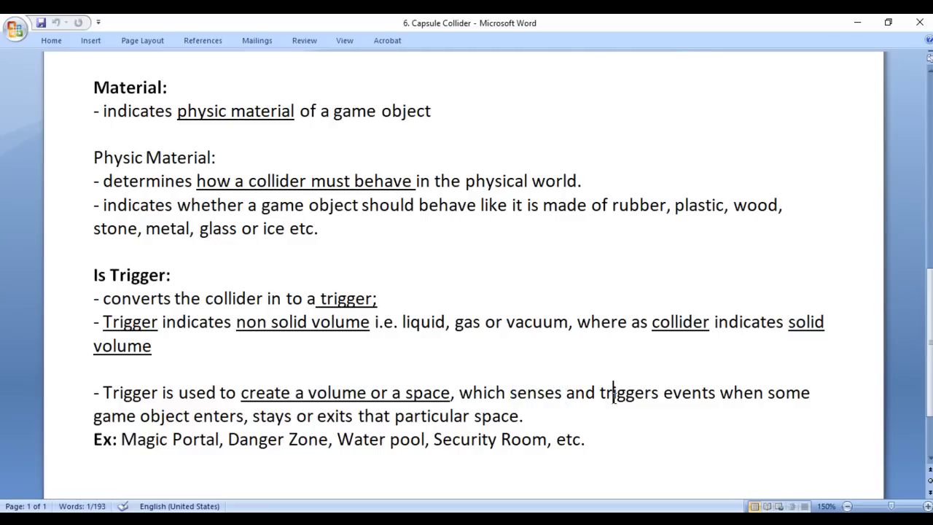
double_click(615, 395)
click(685, 403)
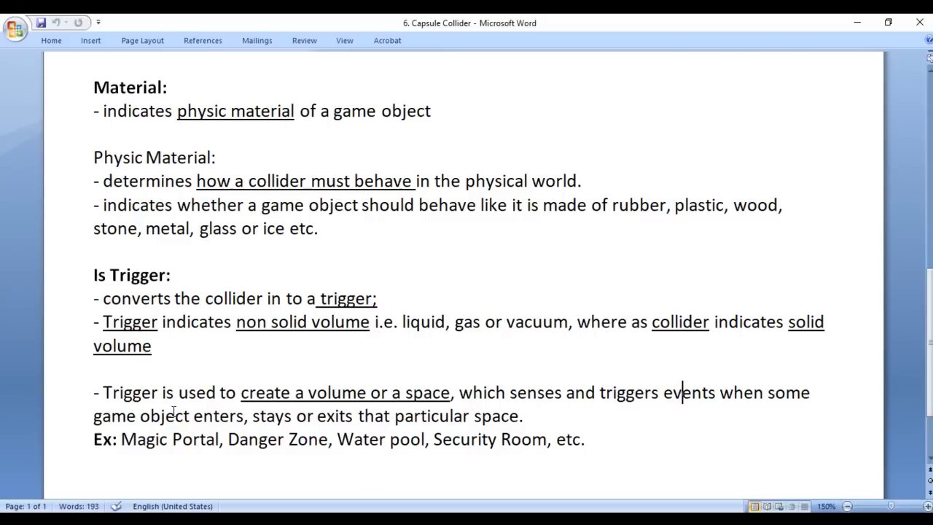
double_click(215, 415)
double_click(265, 416)
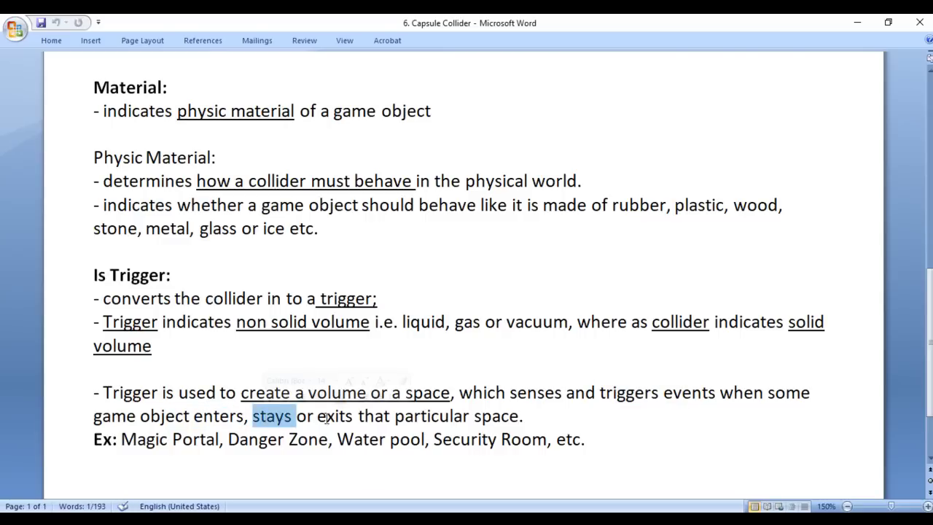
double_click(332, 417)
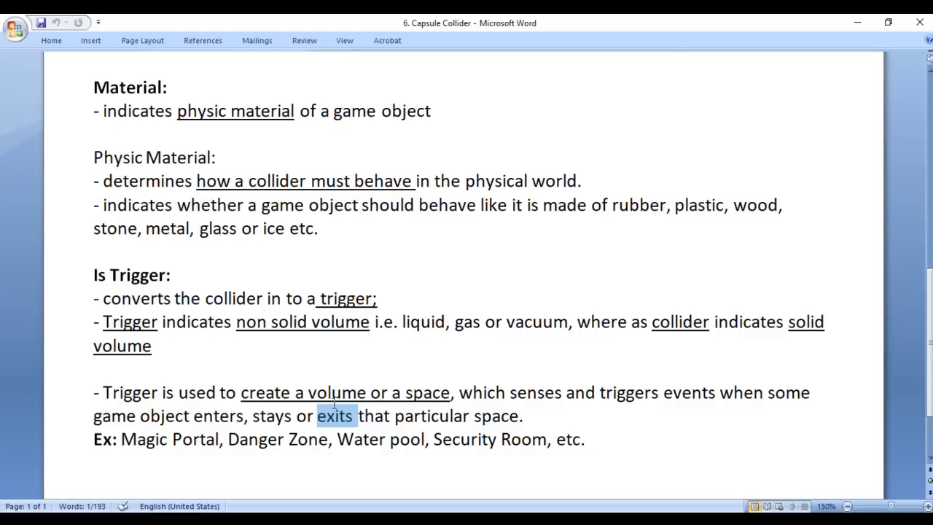
double_click(203, 423)
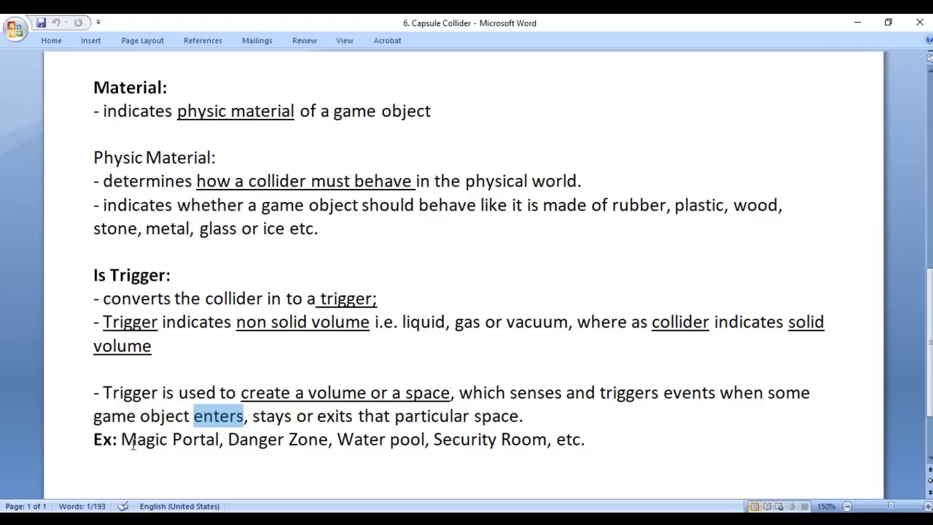
drag(121, 439, 290, 442)
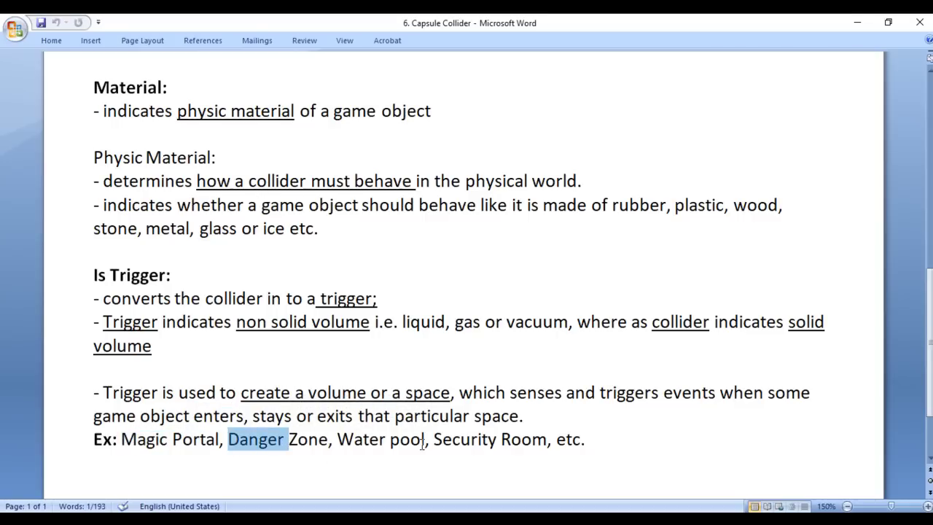
drag(433, 439, 461, 440)
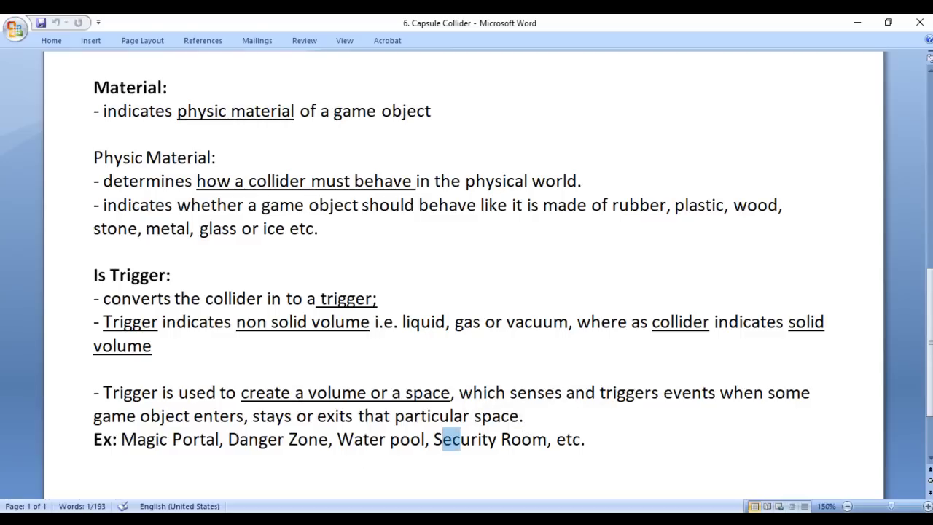
Switch back to Unity and level the Ground by setting its Z rotation to 0.
click(394, 466)
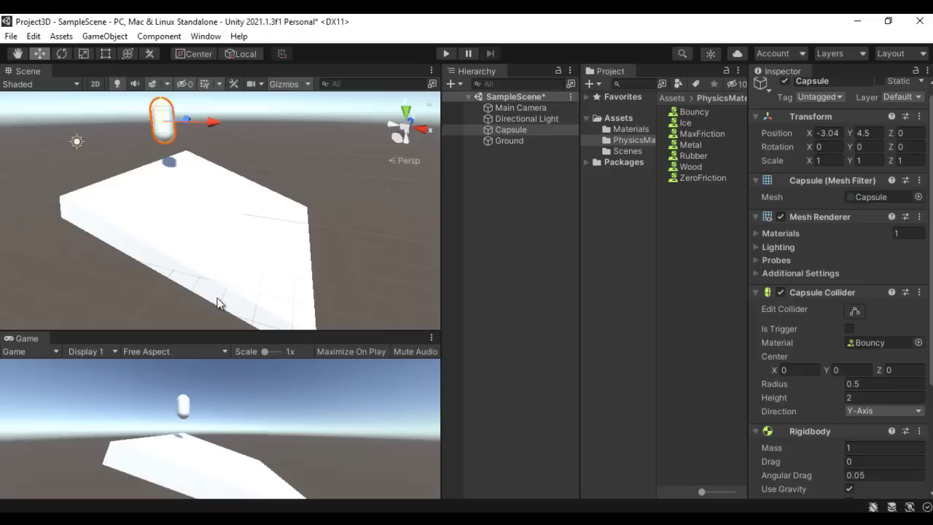
click(201, 213)
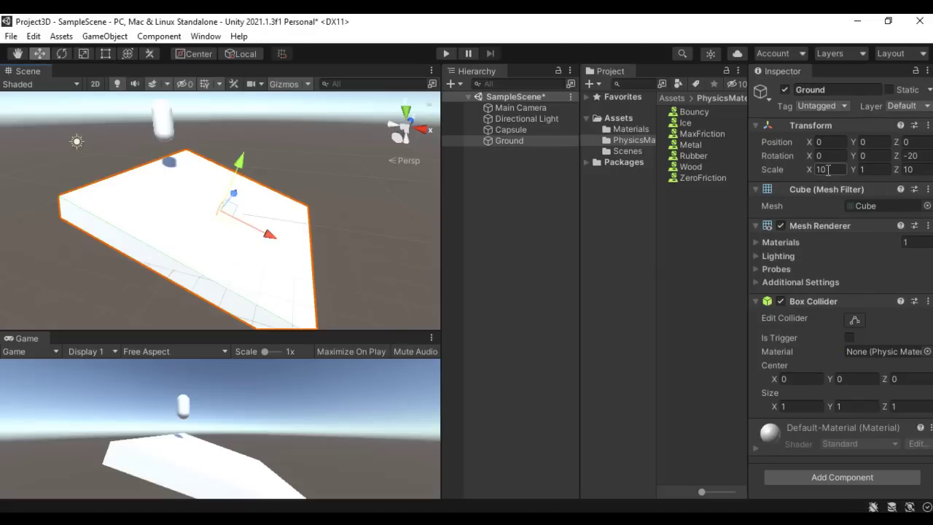
click(908, 155)
text(0)
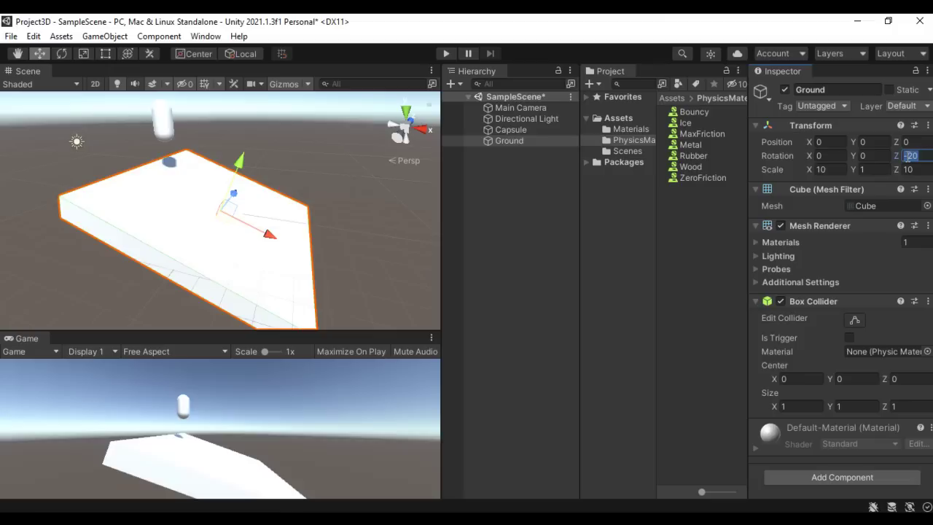
Set the capsule's position to X 0 and Y 1.5, and move it along Z to about -4.09 on the Ground.
click(164, 122)
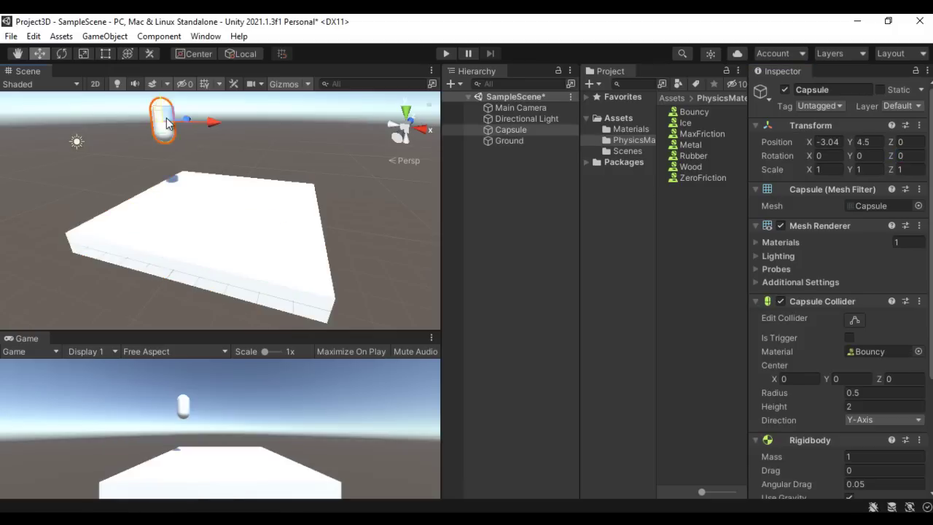
click(837, 142)
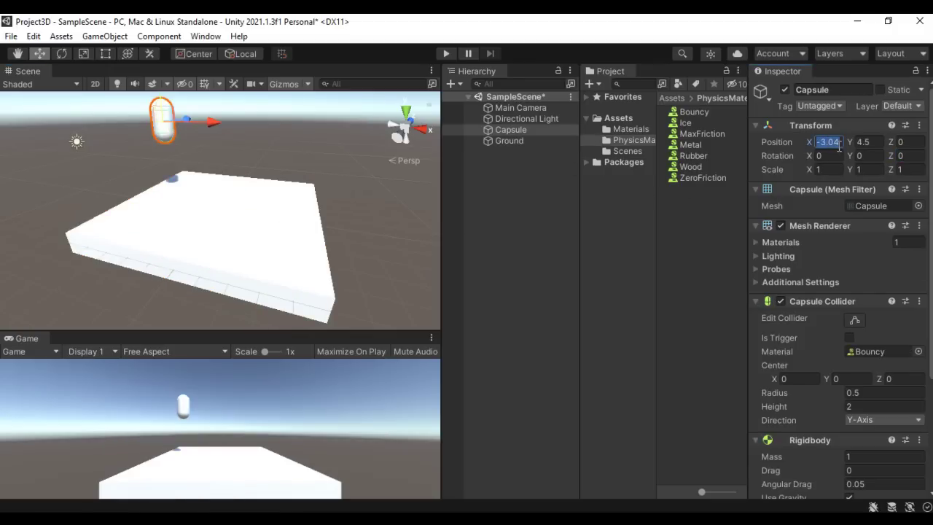
text(0)
key(Tab)
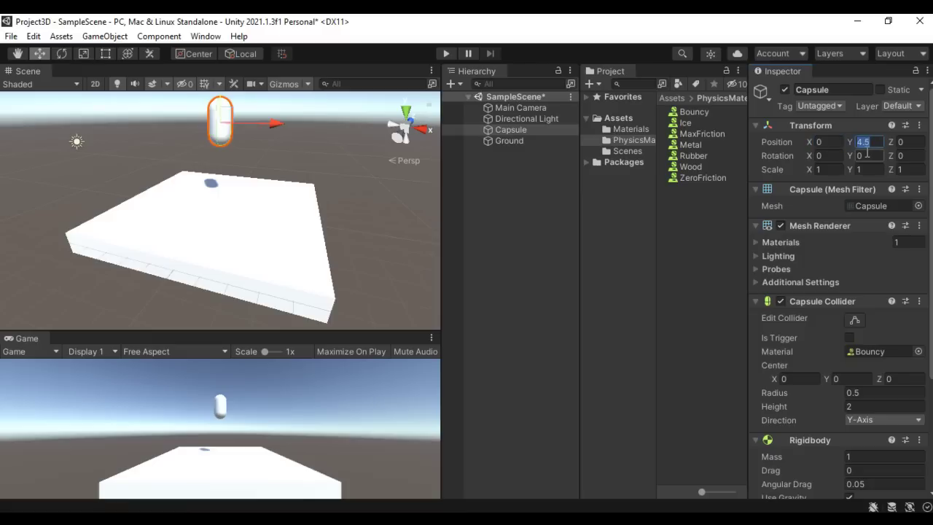
text(2)
key(BackSpace)
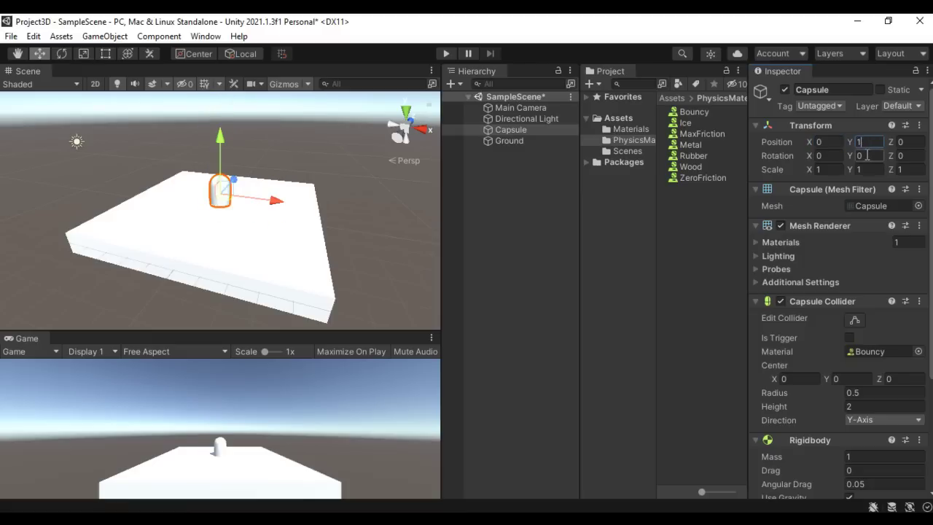
text(1.5)
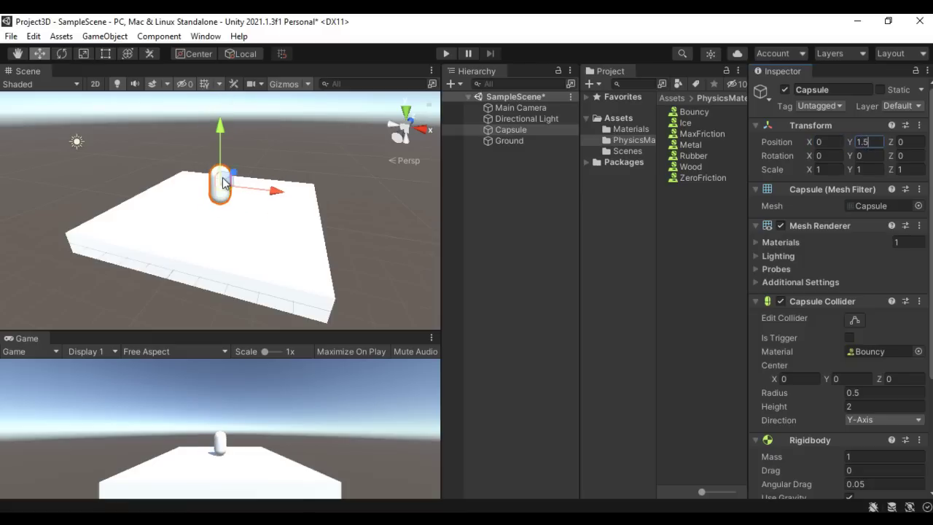
drag(233, 174, 212, 201)
Rename the capsule as Player.
click(520, 131)
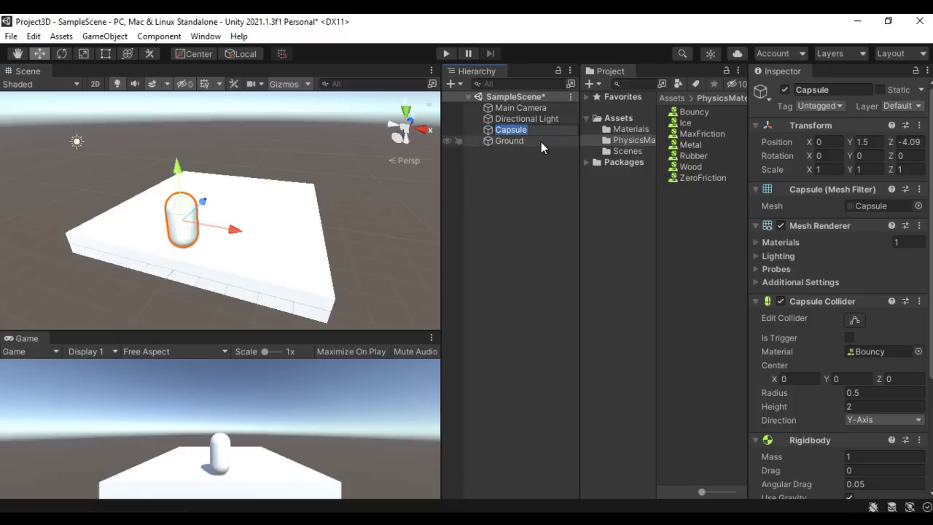
text(Player)
key(Return)
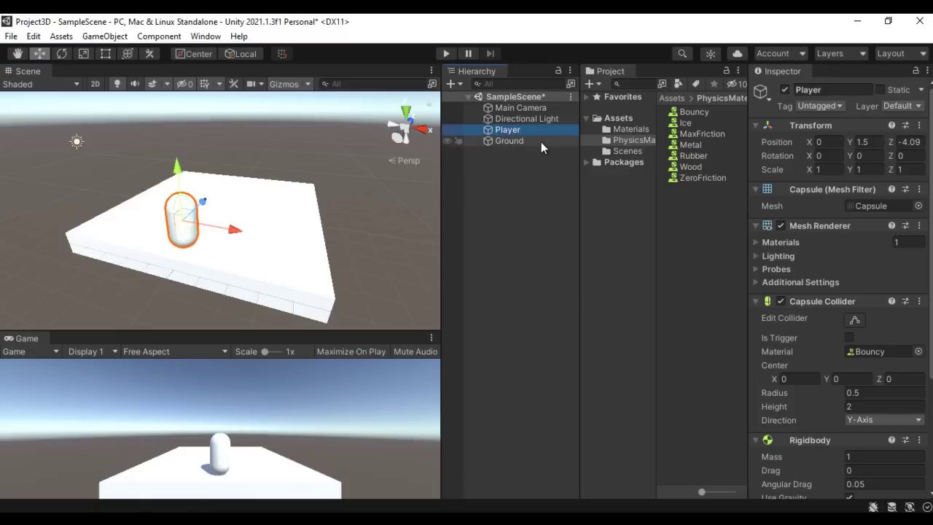
Create a new material named M_Ground in the Materials folder.
click(612, 228)
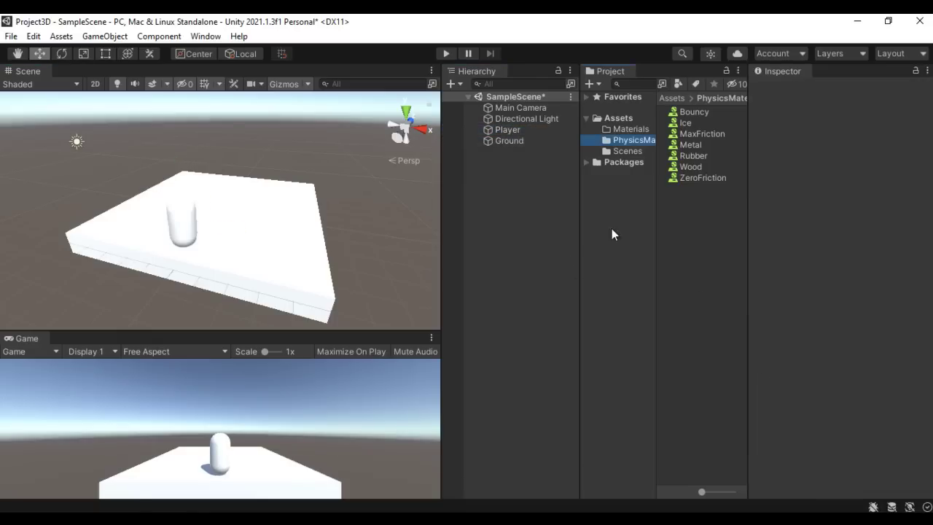
click(630, 130)
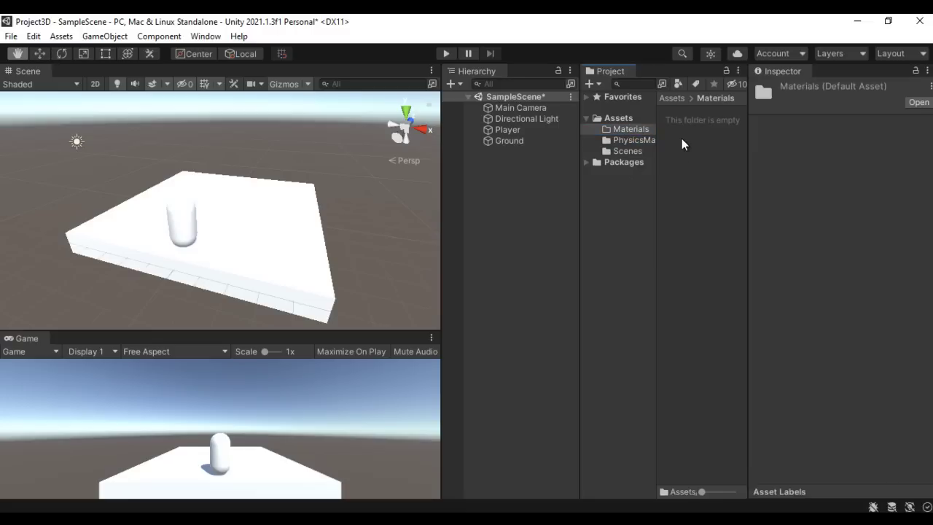
right_click(681, 140)
mouse_move(722, 148)
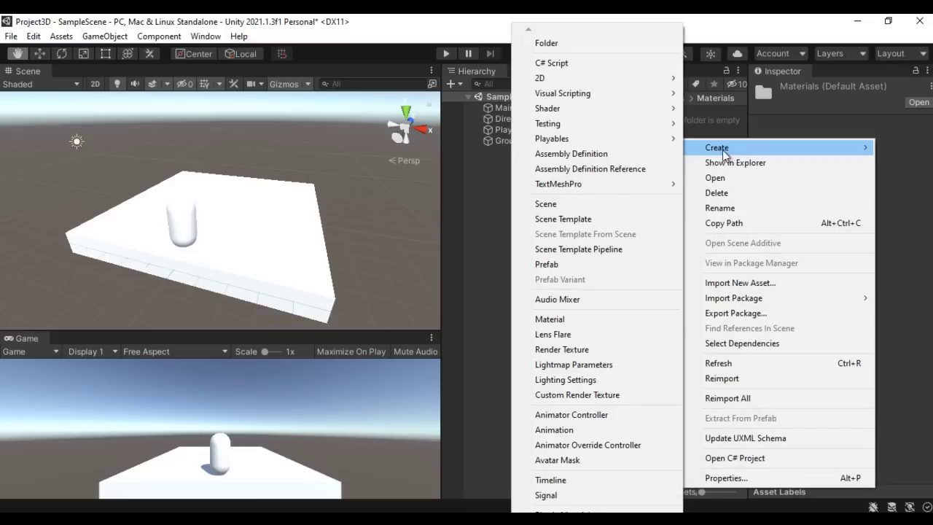
click(551, 319)
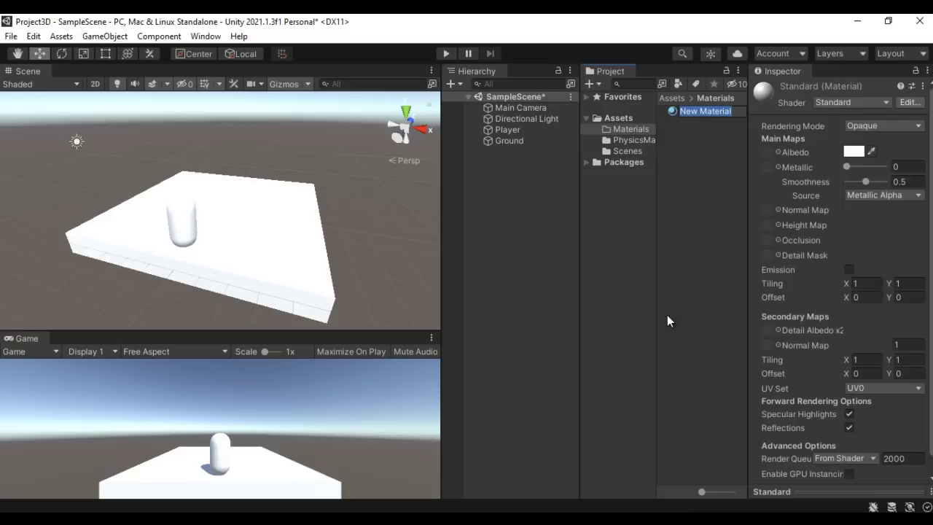
text(M-Gr)
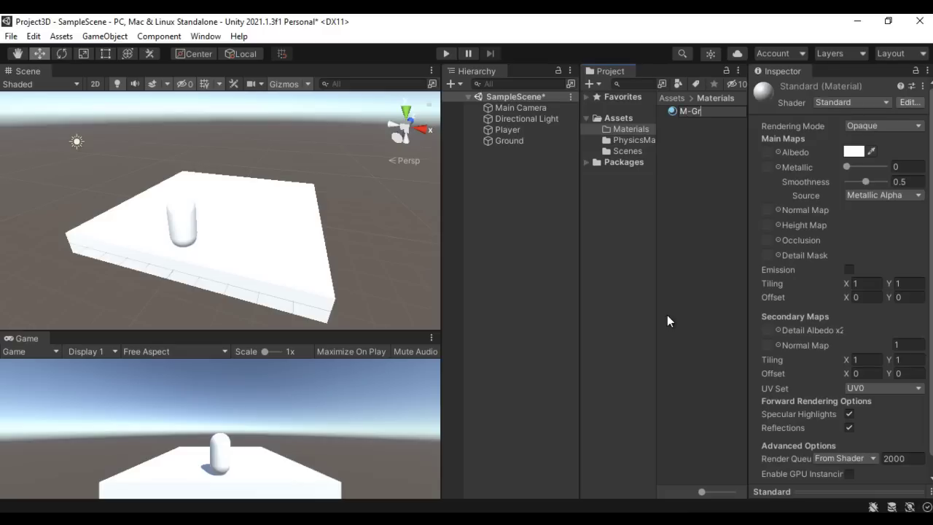
key(BackSpace)
key(BackSpace)
text(Ground)
key(Return)
Set the M_Ground material's albedo colour to black and apply it to the Ground.
click(855, 152)
drag(839, 242, 806, 317)
click(923, 142)
drag(676, 114, 289, 238)
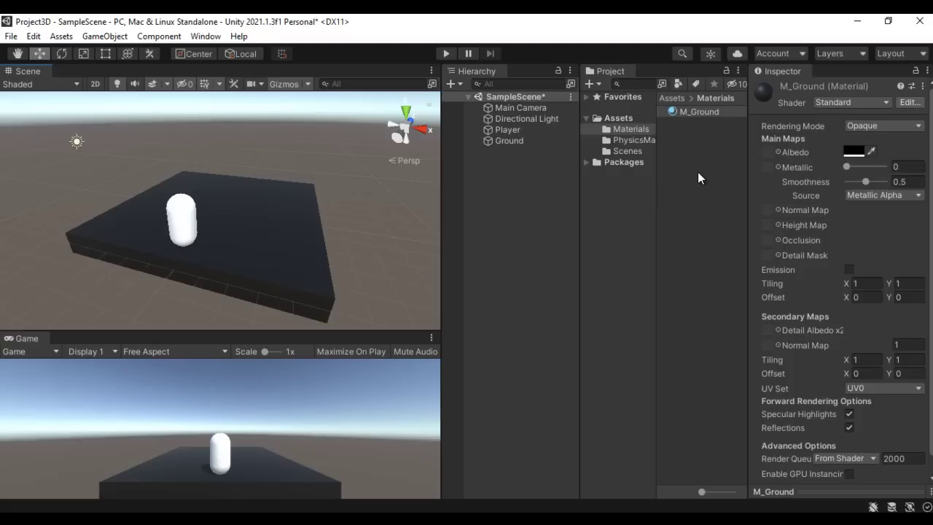
Add a 3D cylinder to the scene and place it behind the Player at about Y 1.96 and Z 1.69.
click(104, 35)
mouse_move(125, 98)
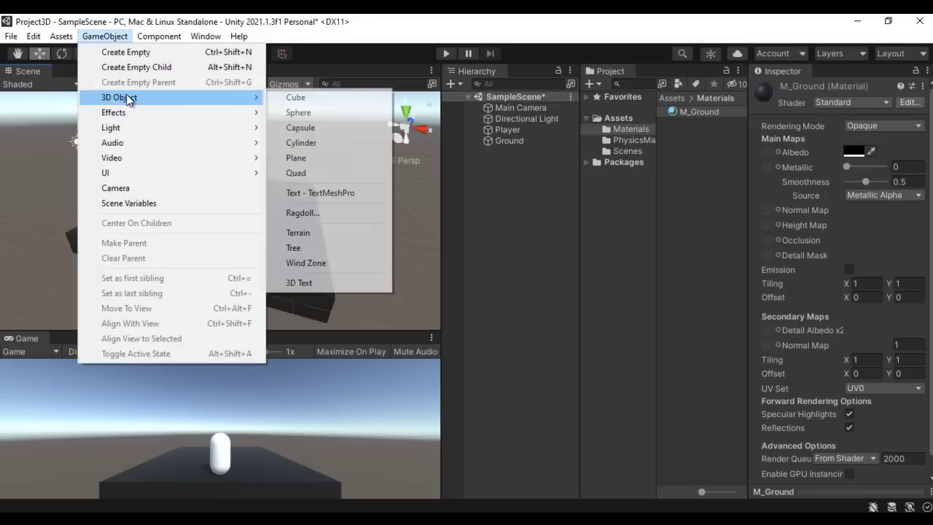
click(302, 142)
drag(221, 153, 243, 158)
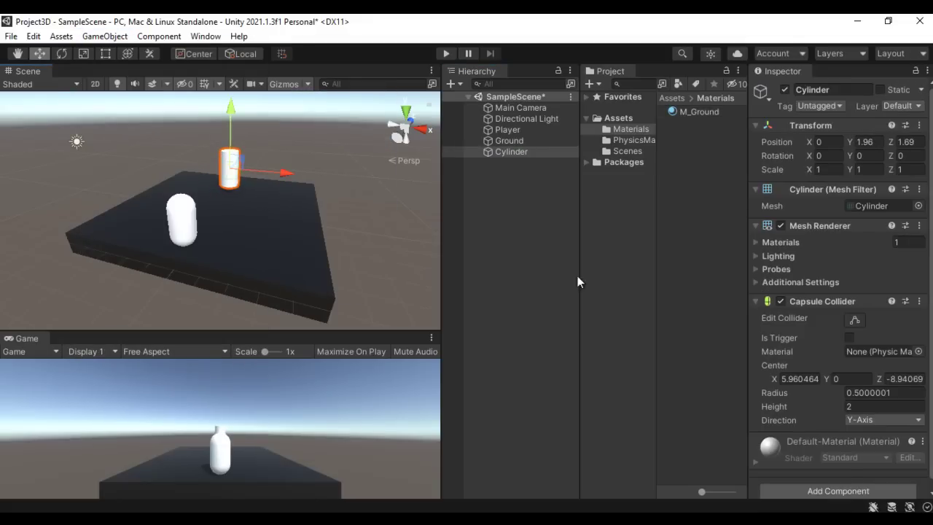
Scale the cylinder to X 3, Y 5, Z 3 and raise it to about Y 5.43 so it stands on the Ground.
click(824, 170)
text(3)
key(Tab)
key(Tab)
text(3)
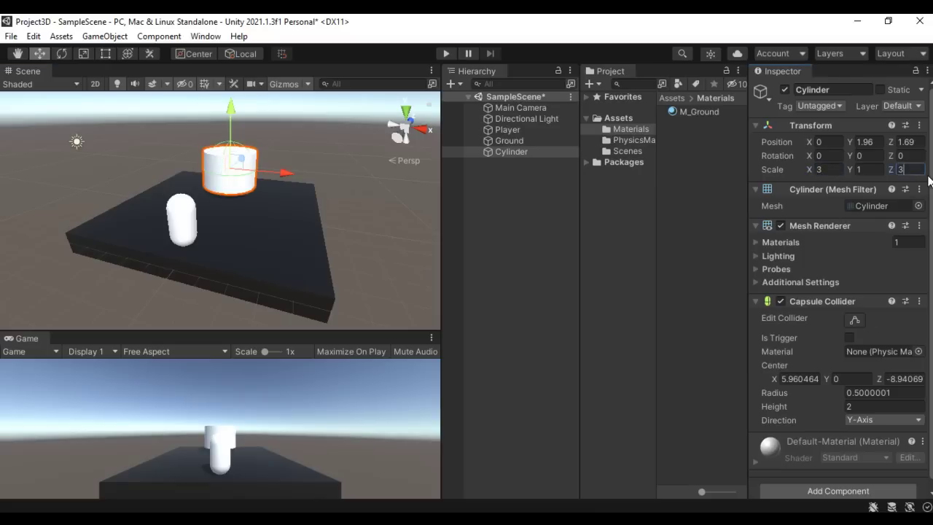
click(864, 169)
text(5)
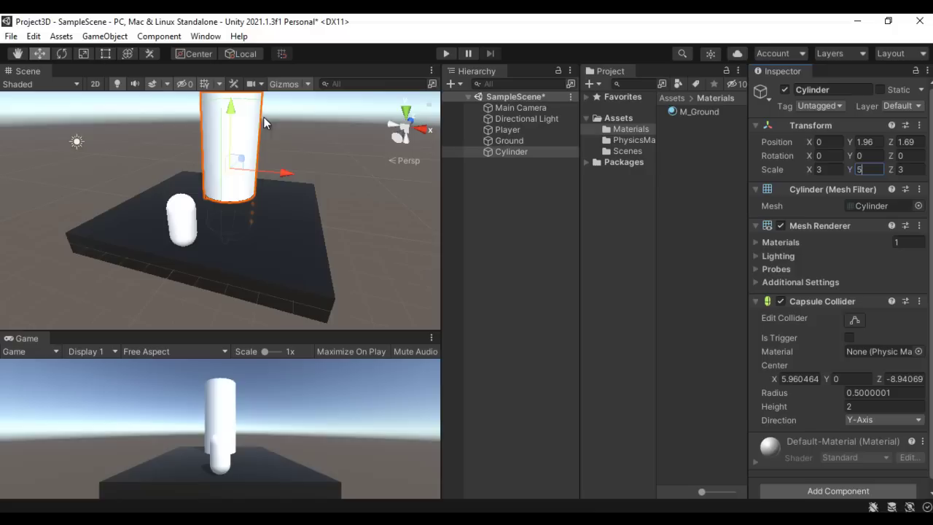
drag(233, 115, 241, 38)
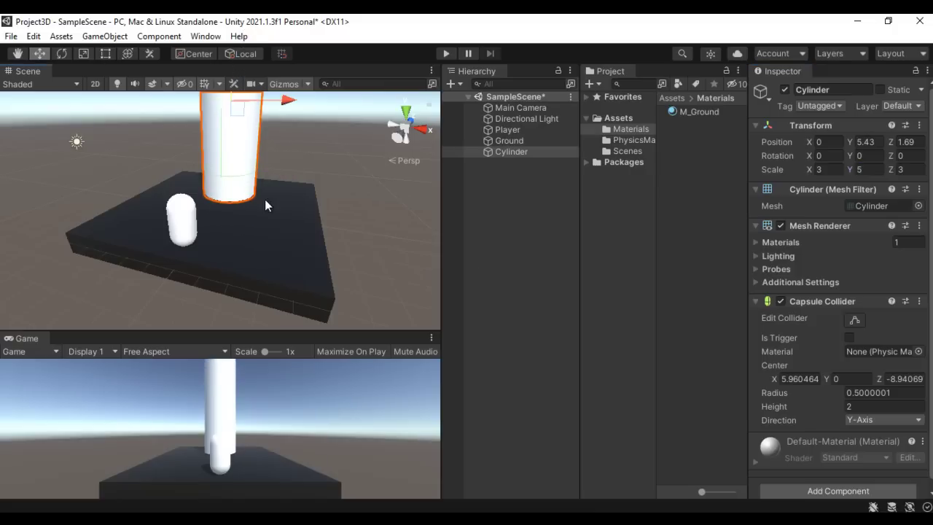
Rename the cylinder as MagicPortal.
scroll(299, 224, down, 2)
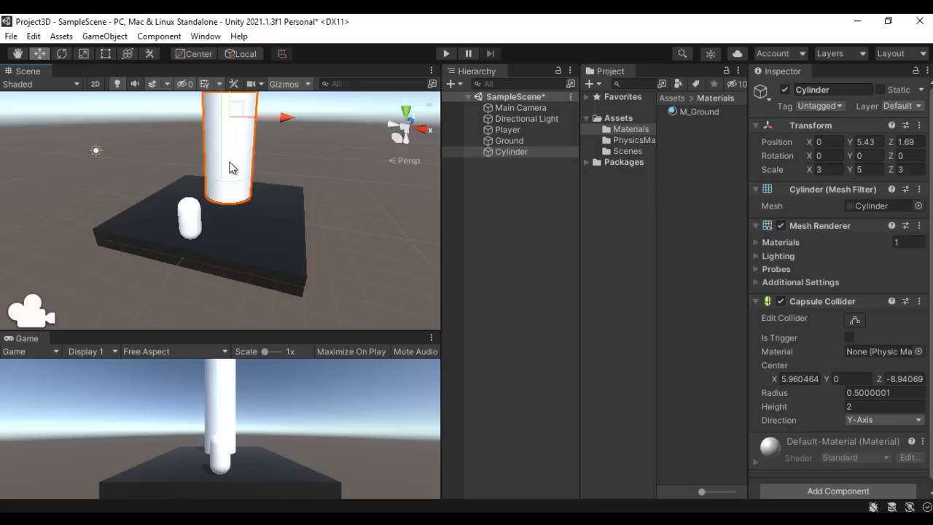
scroll(264, 212, down, 5)
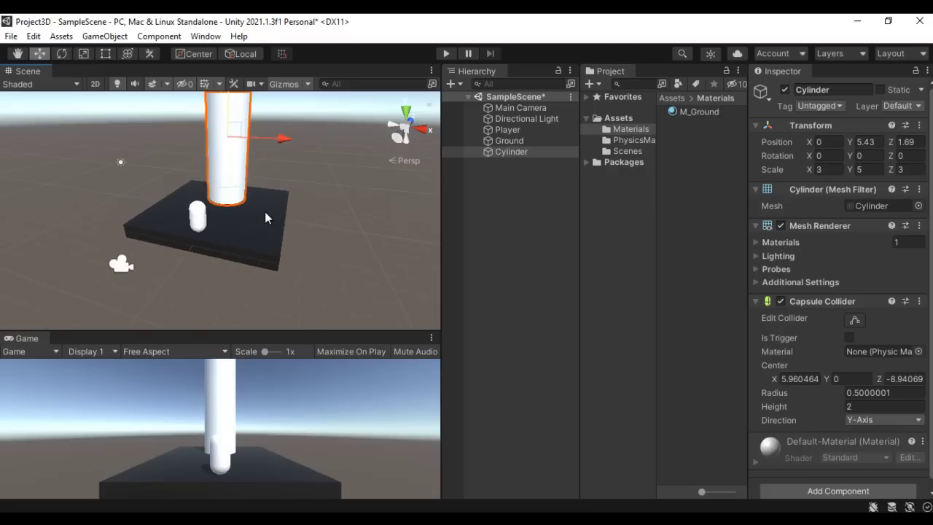
scroll(264, 212, down, 1)
click(512, 152)
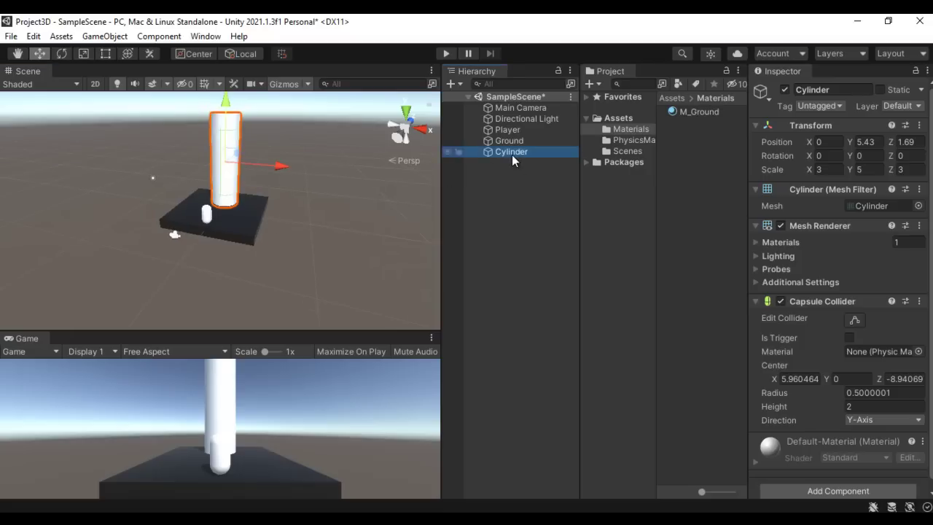
click(511, 151)
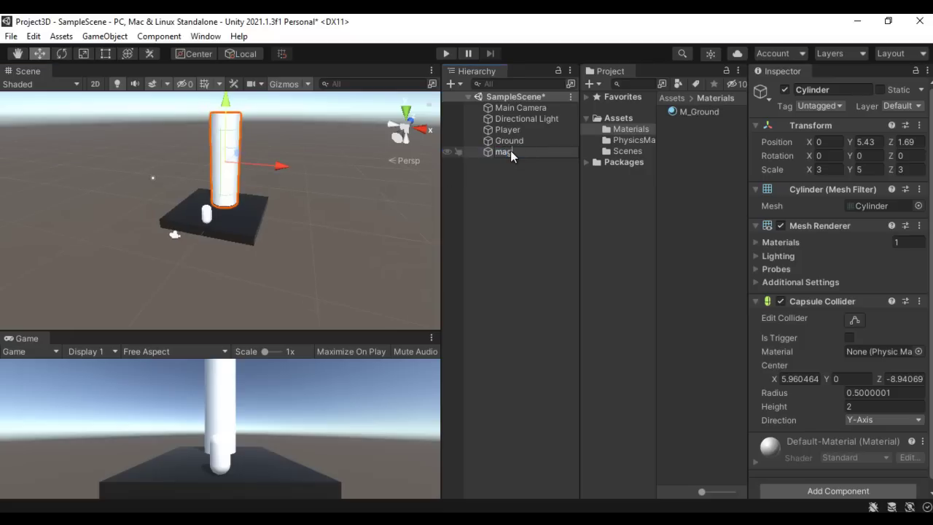
text(Mac)
text(icPortal)
key(Return)
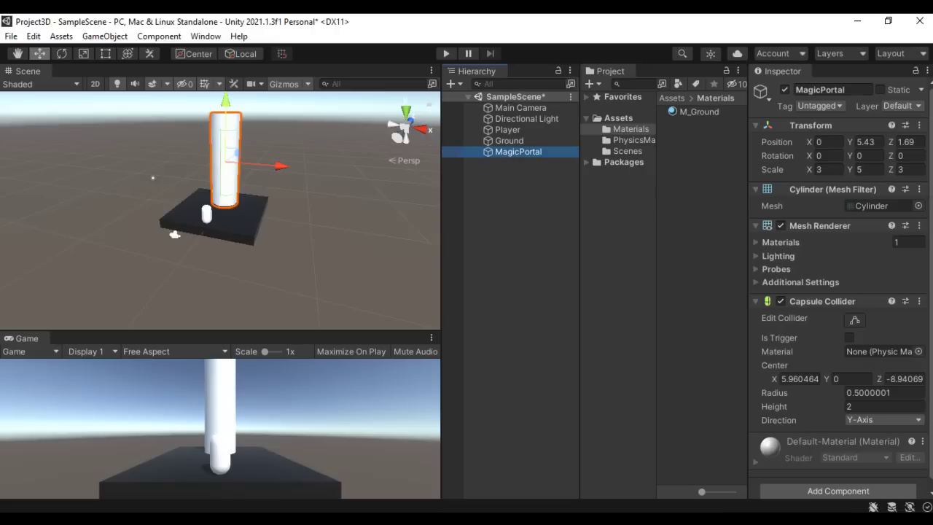
Move the Player above the MagicPortal's upper end, to about X -0.66, Y 13 and Z 2.37.
click(206, 217)
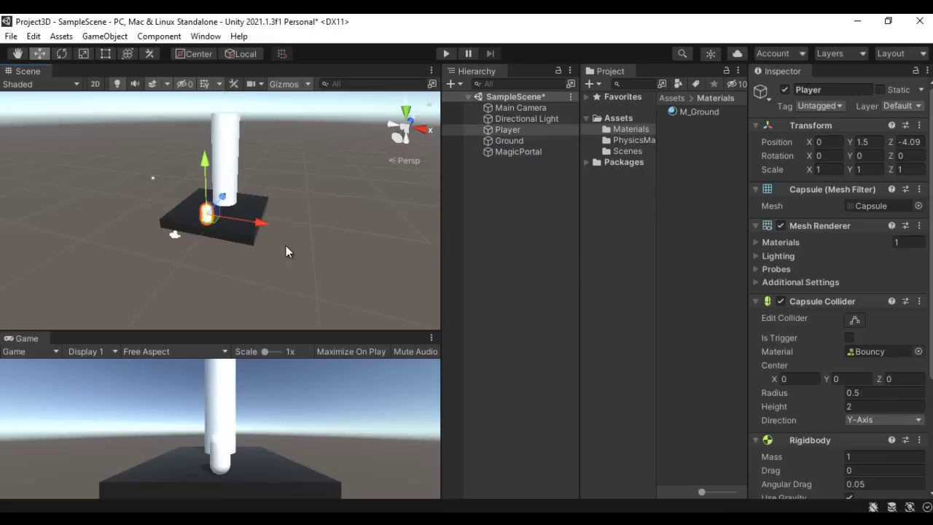
scroll(351, 221, down, 2)
drag(207, 161, 222, 45)
alt+drag(309, 225, 136, 254)
drag(232, 111, 290, 110)
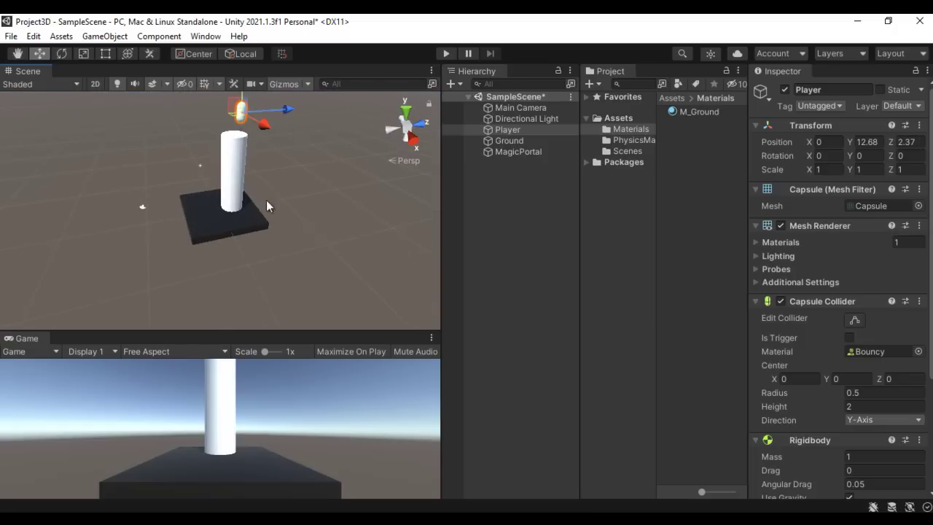
alt+drag(266, 204, 354, 258)
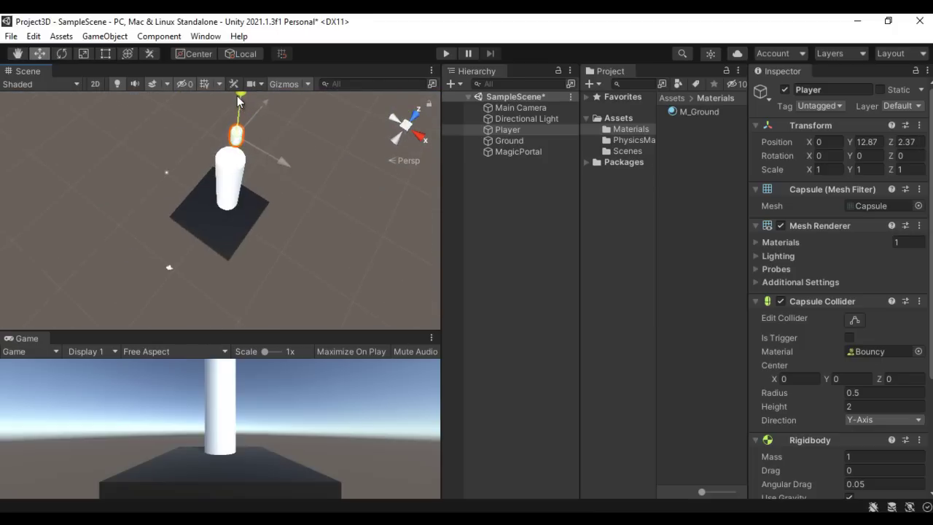
drag(237, 96, 232, 90)
Run the scene twice to watch how the falling Player interacts with the MagicPortal, stopping play mode each time.
click(447, 53)
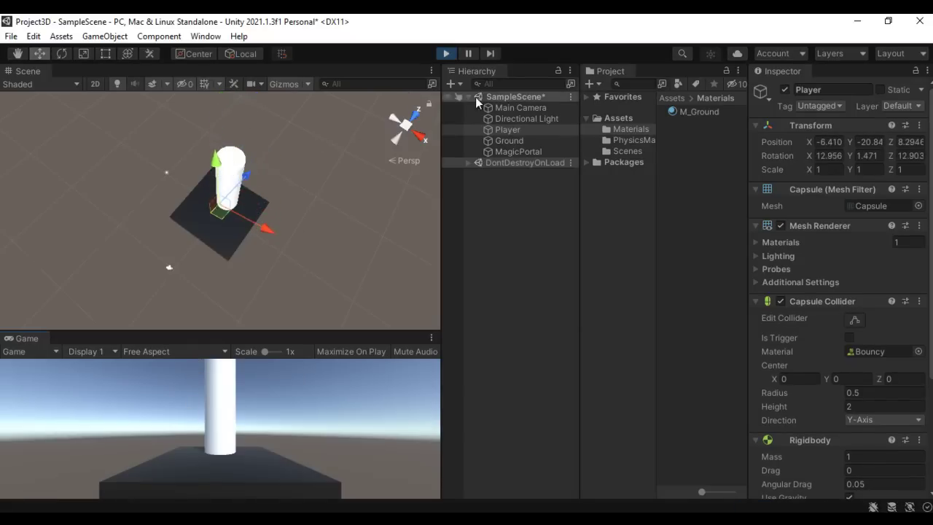
click(448, 53)
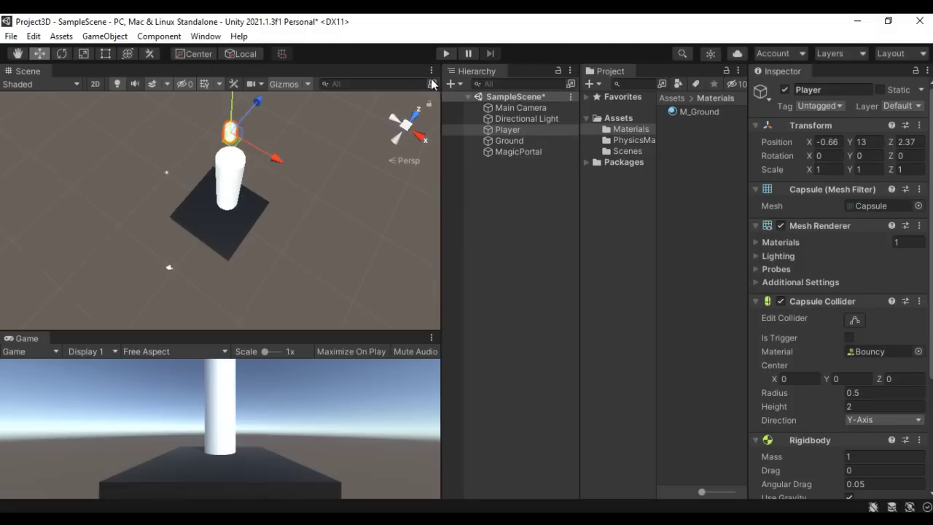
click(446, 53)
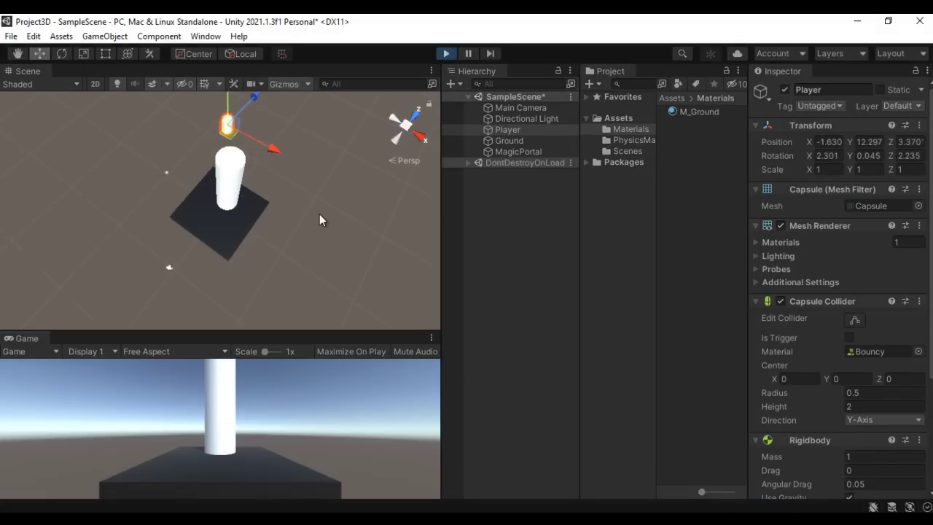
click(446, 53)
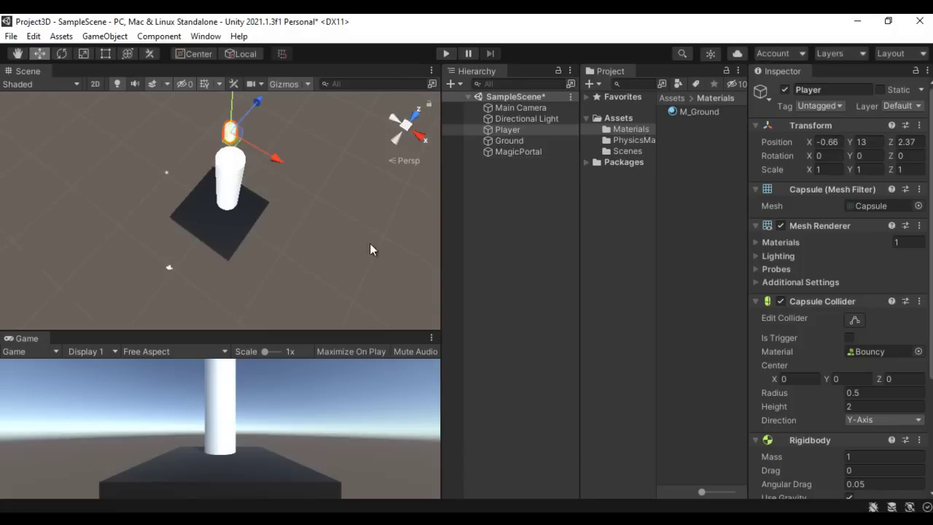
Compare the Player's and MagicPortal's Capsule Colliders and enable Is Trigger on the MagicPortal's collider.
click(533, 153)
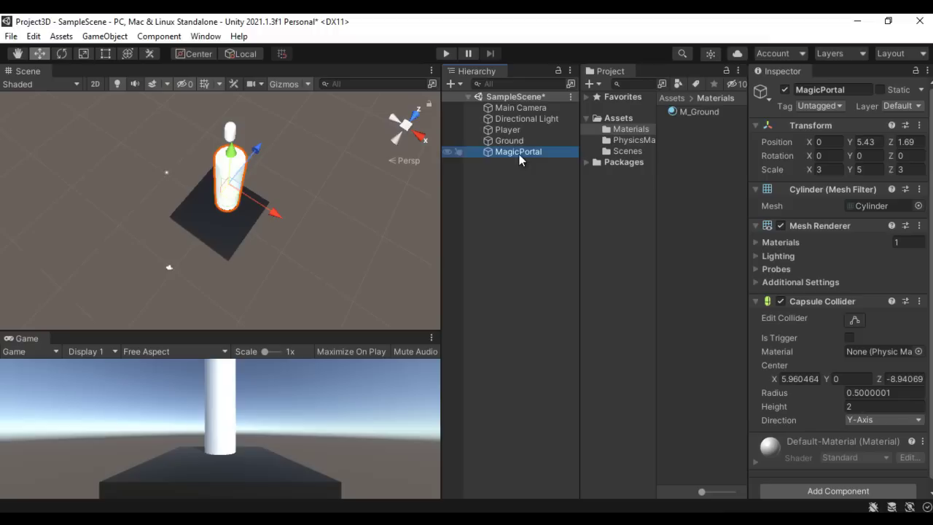
click(511, 131)
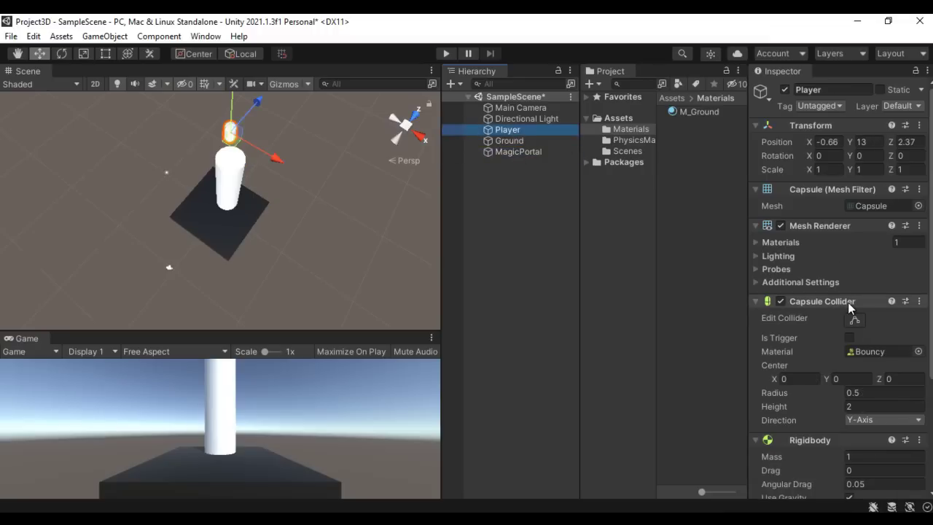
click(520, 152)
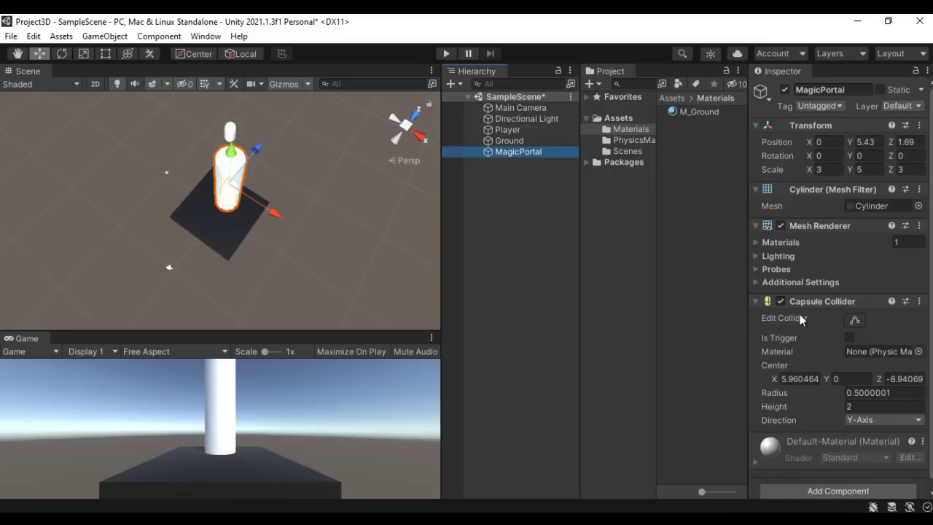
click(850, 337)
alt+drag(296, 272, 281, 198)
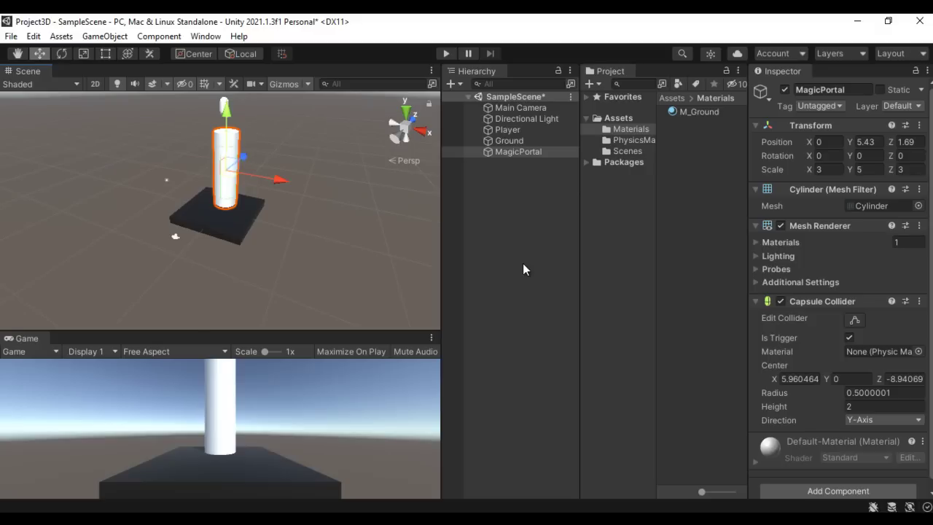
Create a second material named M_MagicPortal in the Materials folder.
right_click(696, 180)
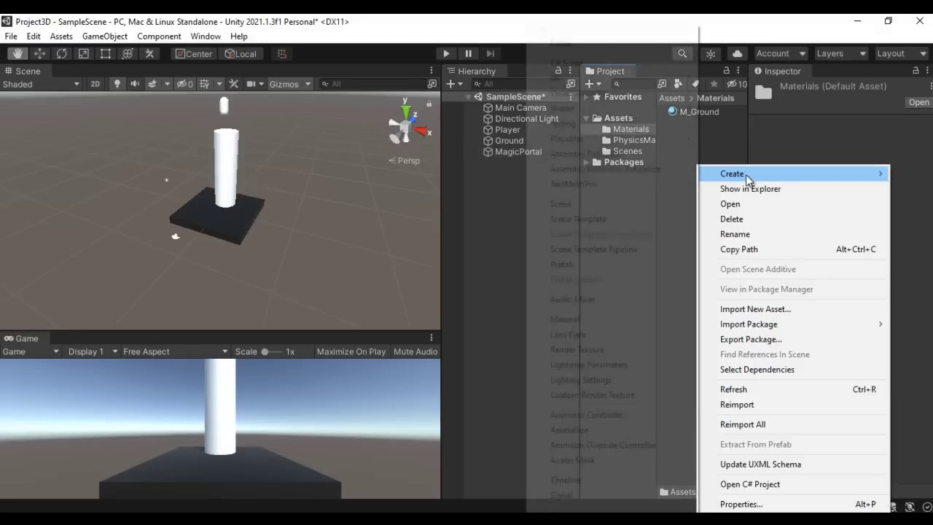
mouse_move(720, 179)
click(568, 318)
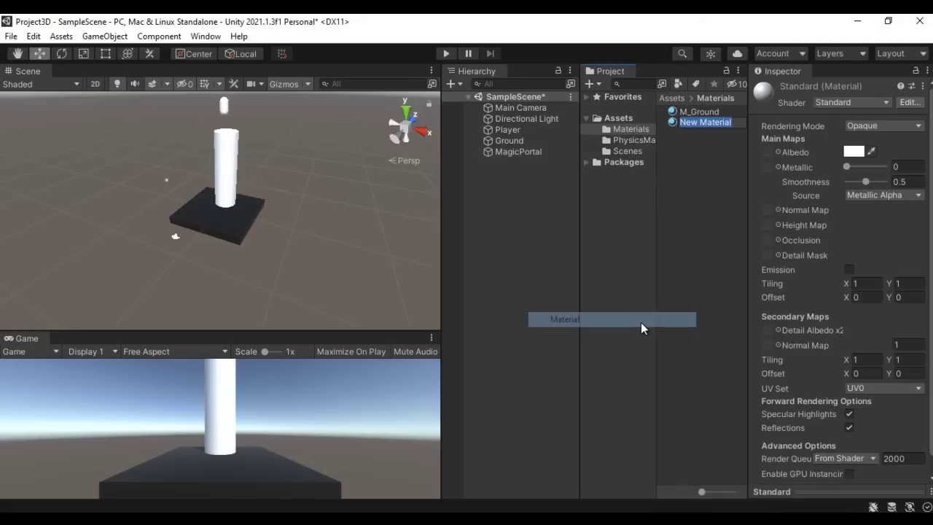
text(M_)
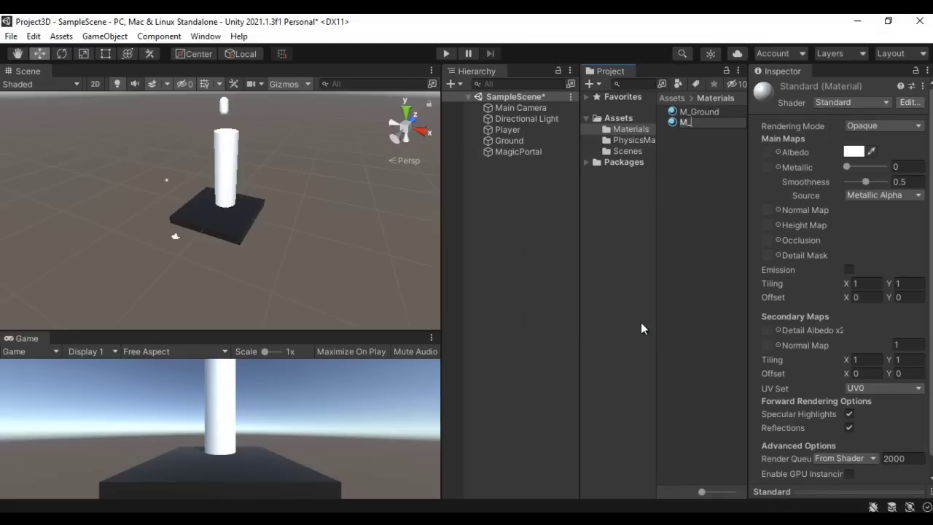
text(MagicPortal)
key(Return)
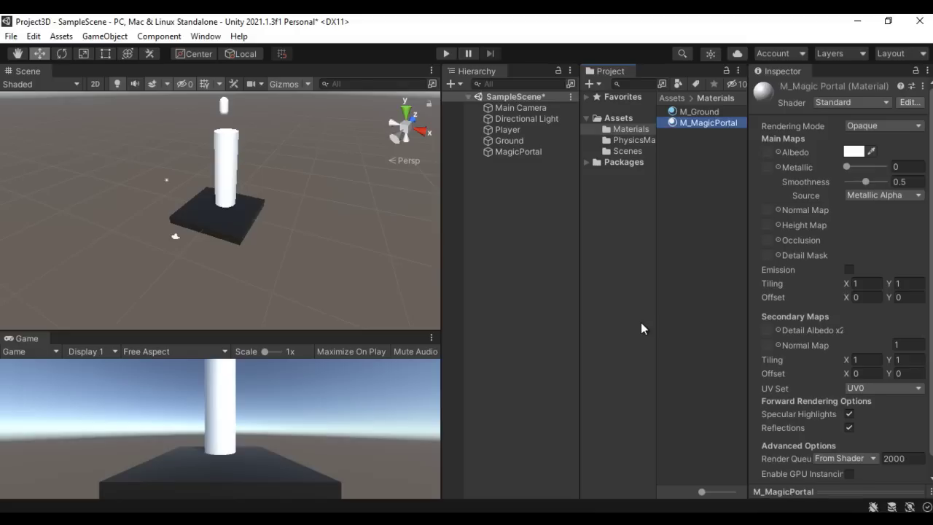
Set the M_MagicPortal material's albedo colour to blue 0081FF and its rendering mode to Fade.
click(853, 151)
drag(806, 313, 795, 291)
click(885, 226)
click(924, 142)
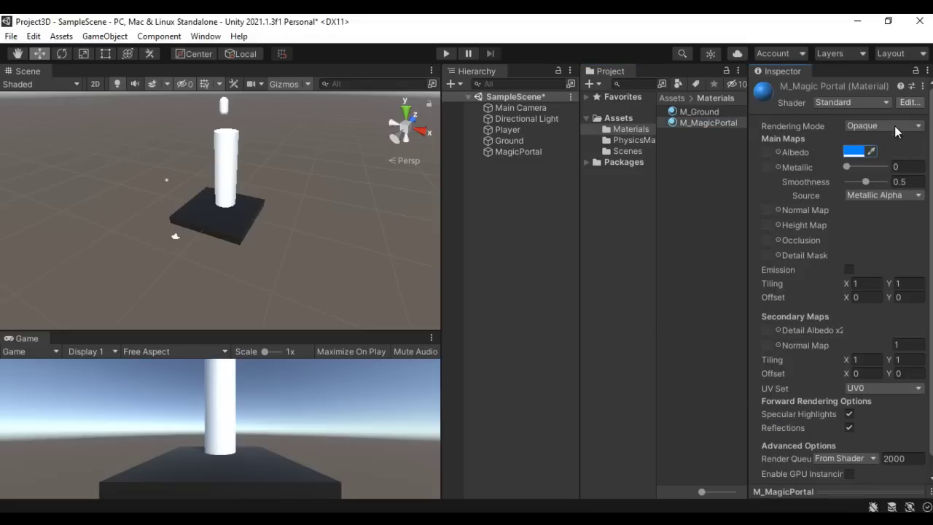
click(895, 124)
click(874, 170)
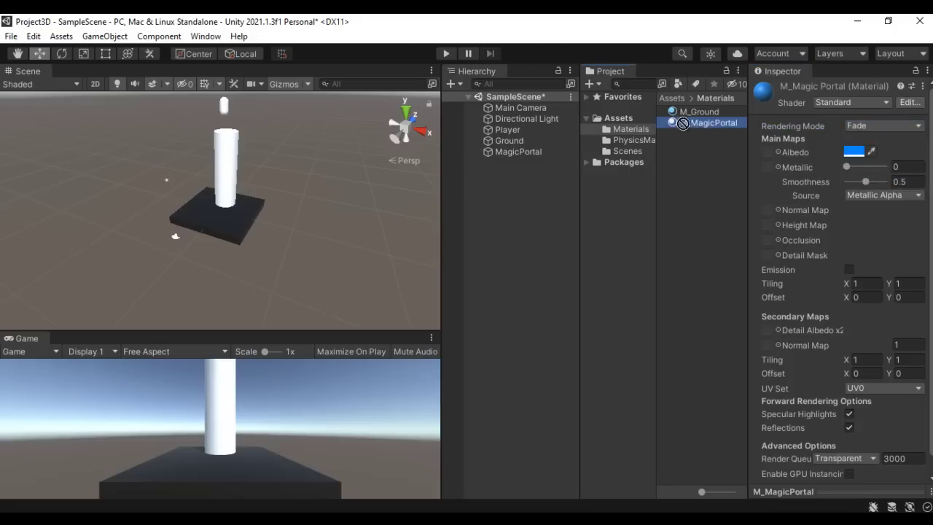
Apply the M_MagicPortal material to the MagicPortal object and set its albedo alpha to 103.
drag(694, 123, 519, 152)
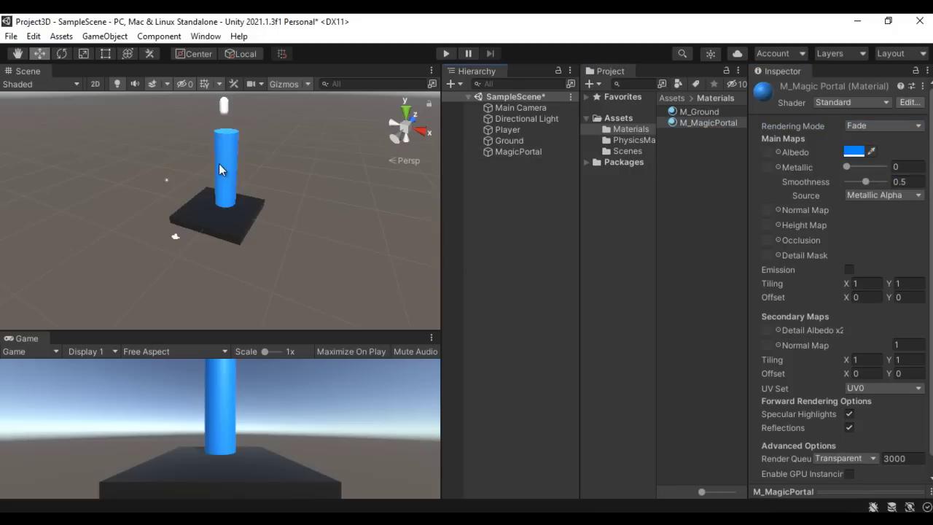
click(853, 151)
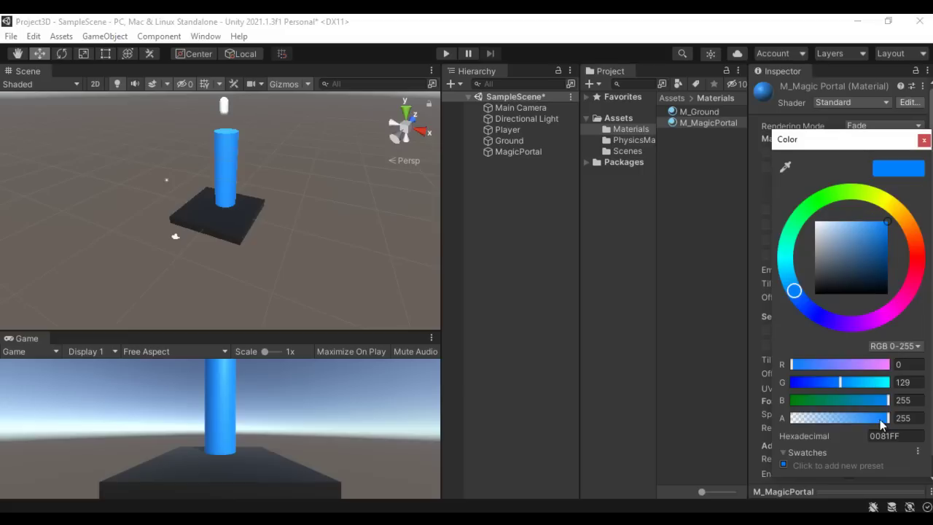
drag(880, 419, 830, 422)
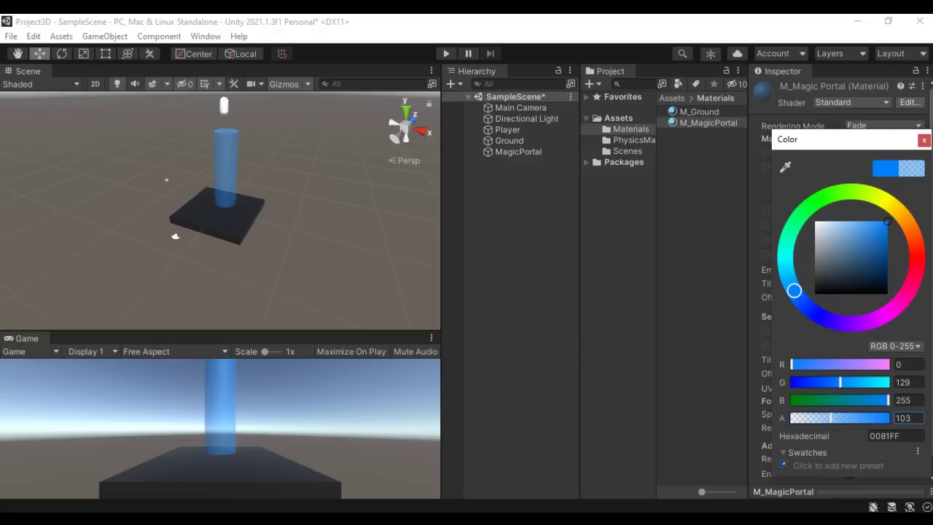
click(923, 140)
Run the scene to watch the Player fall through the translucent MagicPortal, and stop play mode.
click(447, 54)
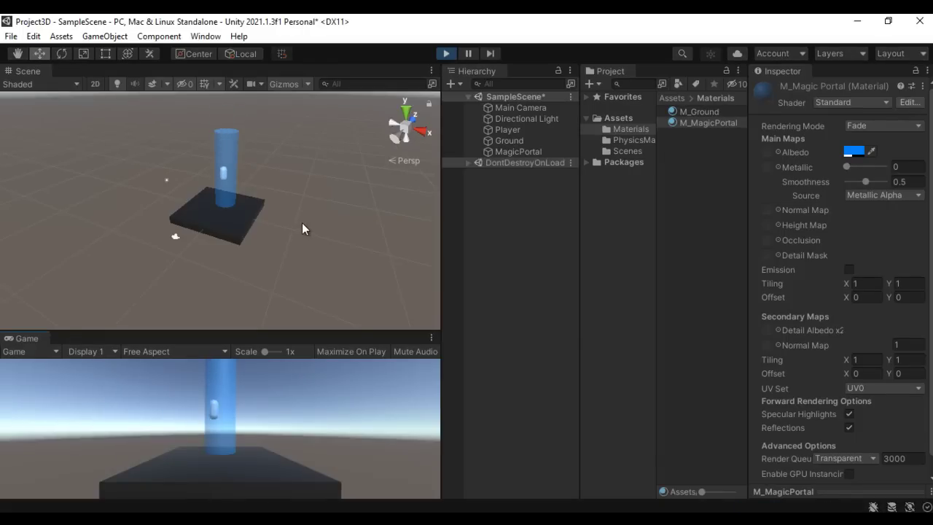
click(446, 54)
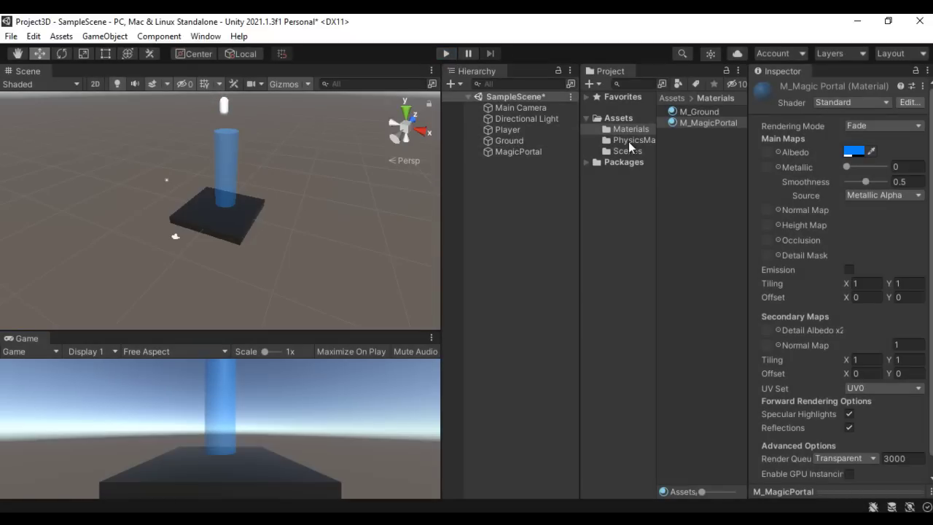
Assign the Metal physics material to the Player's Capsule Collider and run the scene.
click(519, 130)
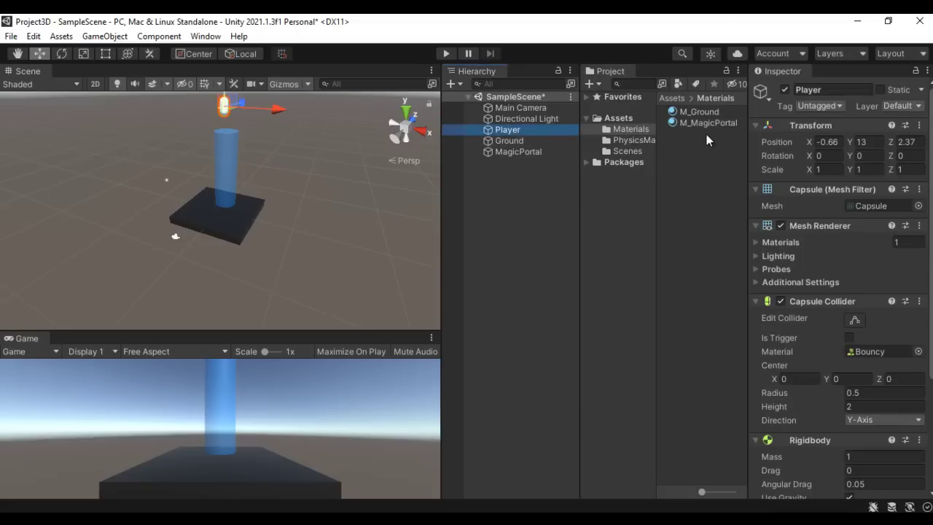
click(632, 140)
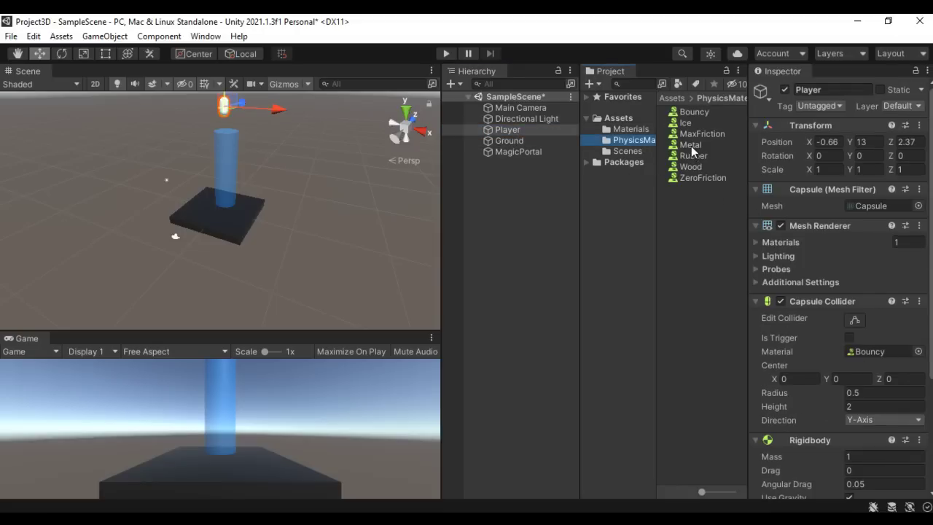
drag(691, 145, 902, 353)
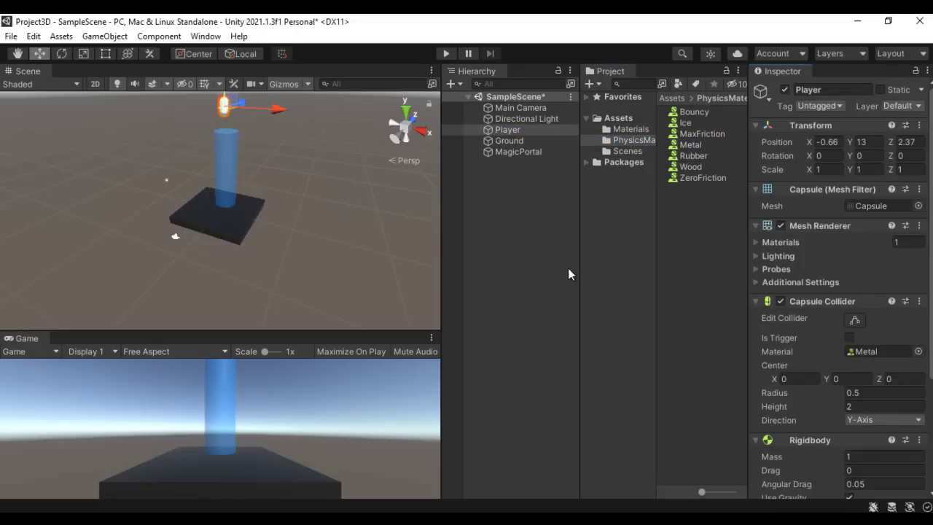
click(448, 54)
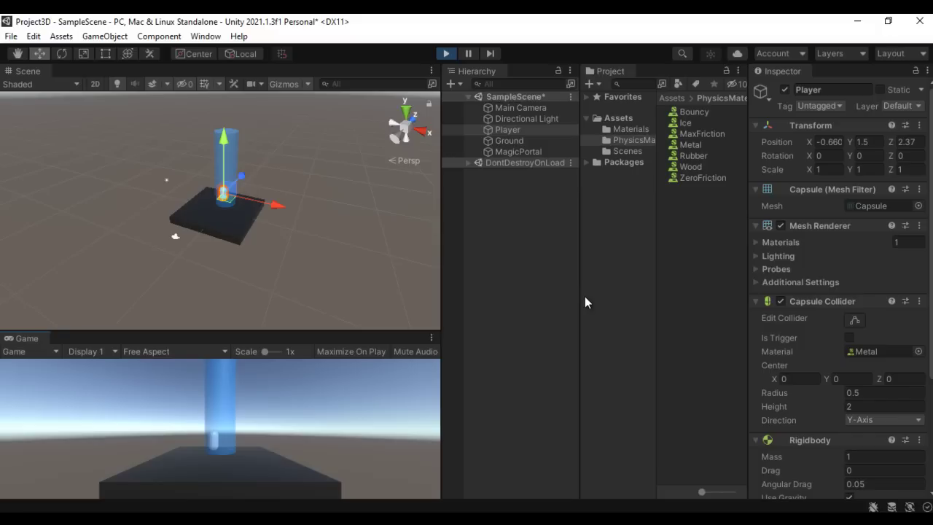
Minimize the Unity and Word windows to show the desktop.
click(860, 22)
click(860, 22)
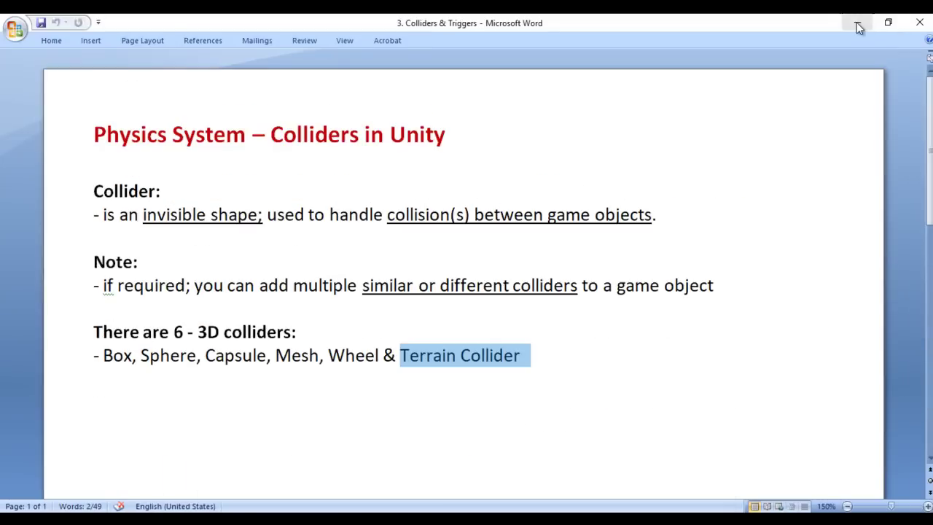
click(857, 21)
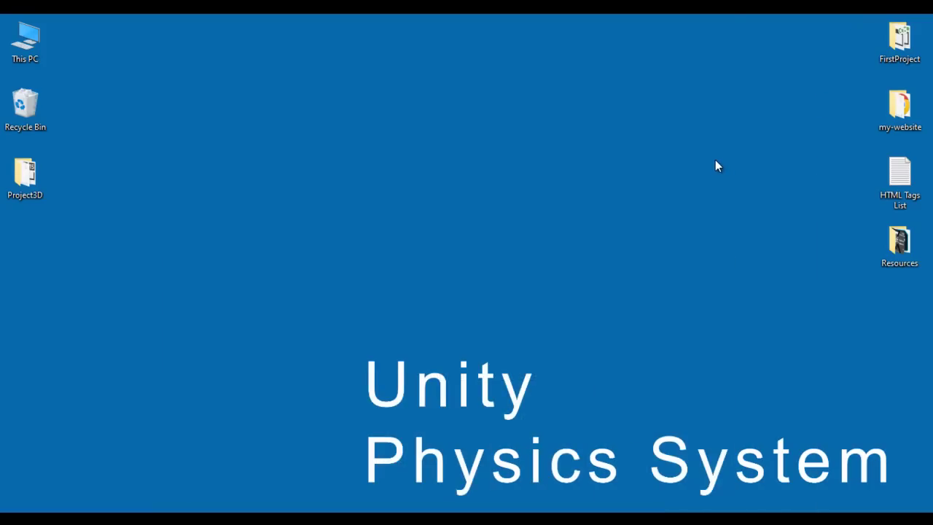